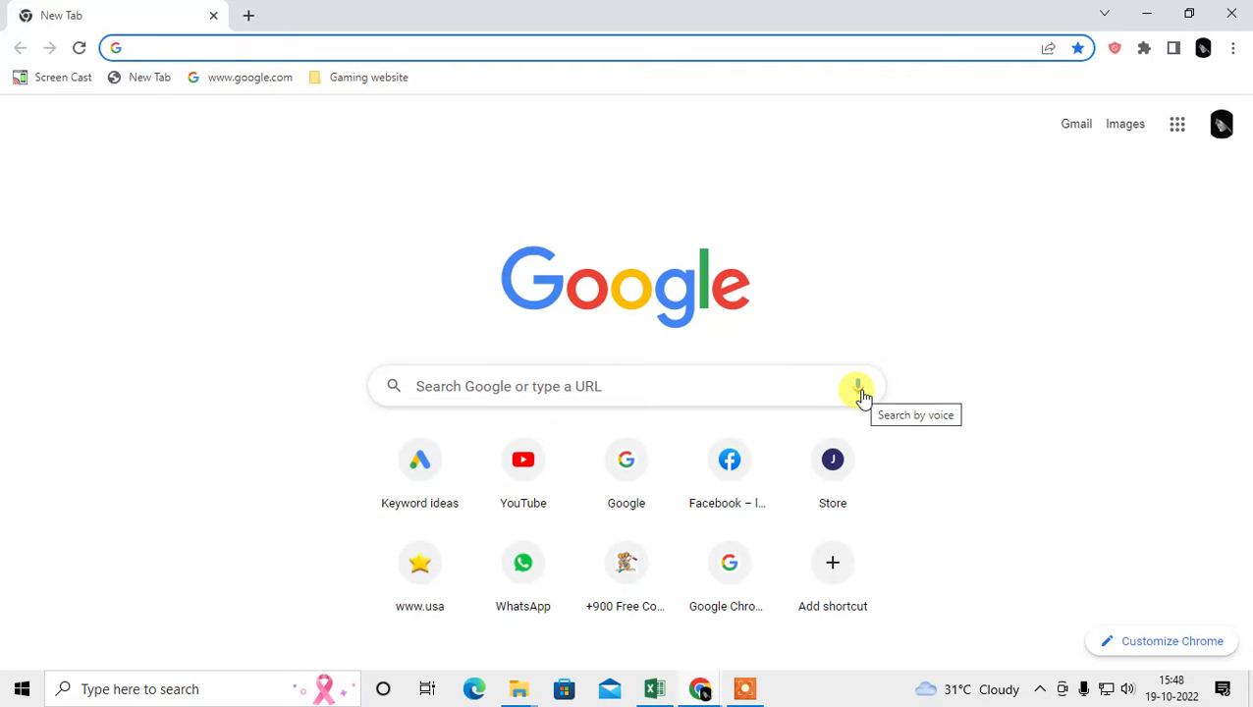
Try Google voice search and open Details on the 'Voice search has been turned off' message.
left_click(860, 391)
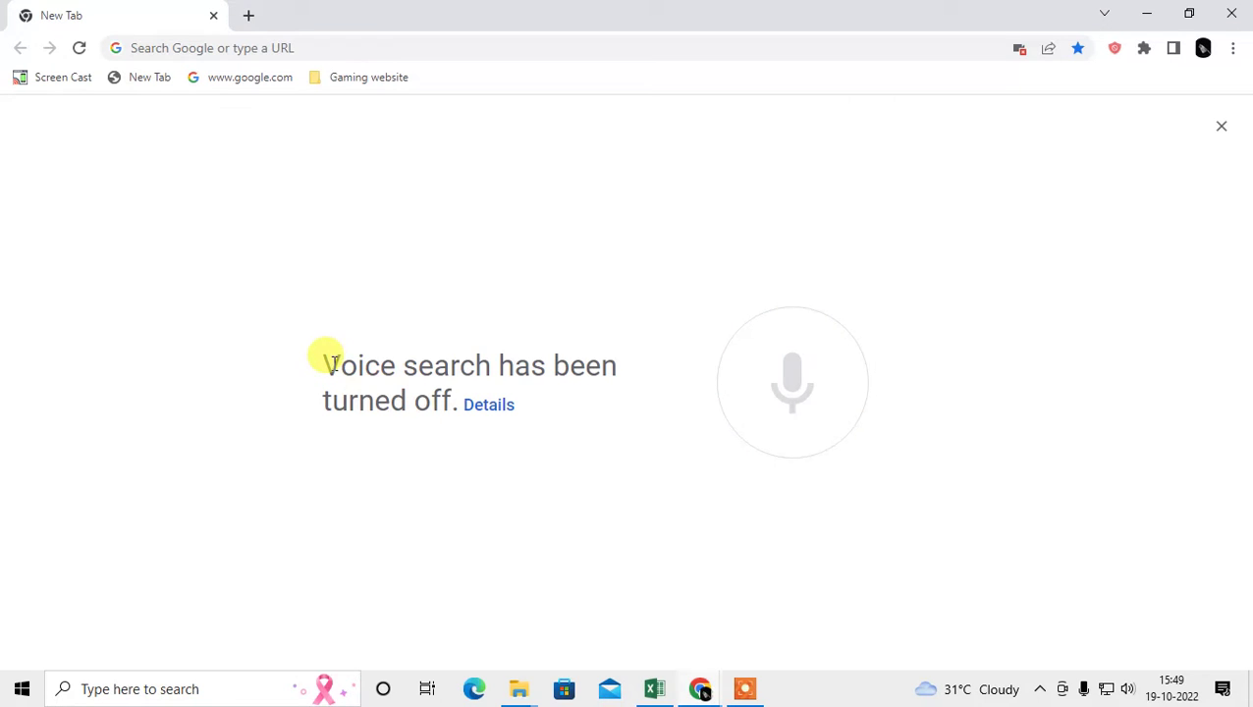
left_click_drag(332, 365, 554, 394)
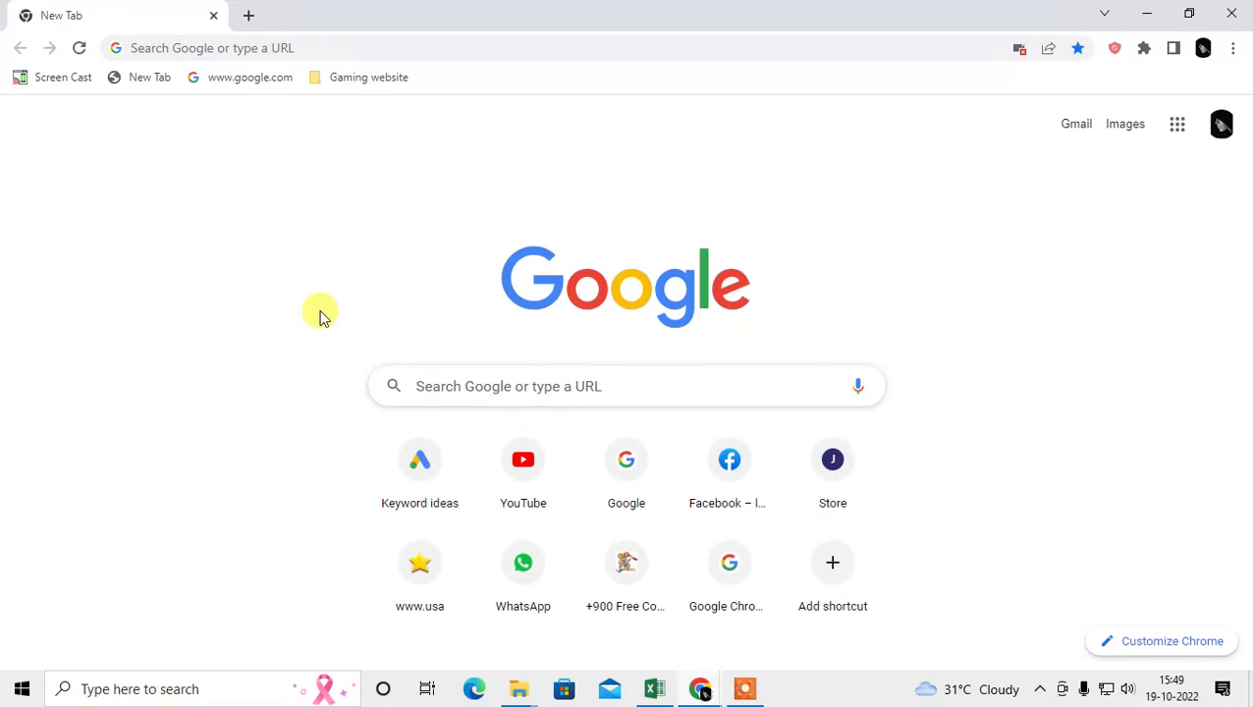
left_click(857, 389)
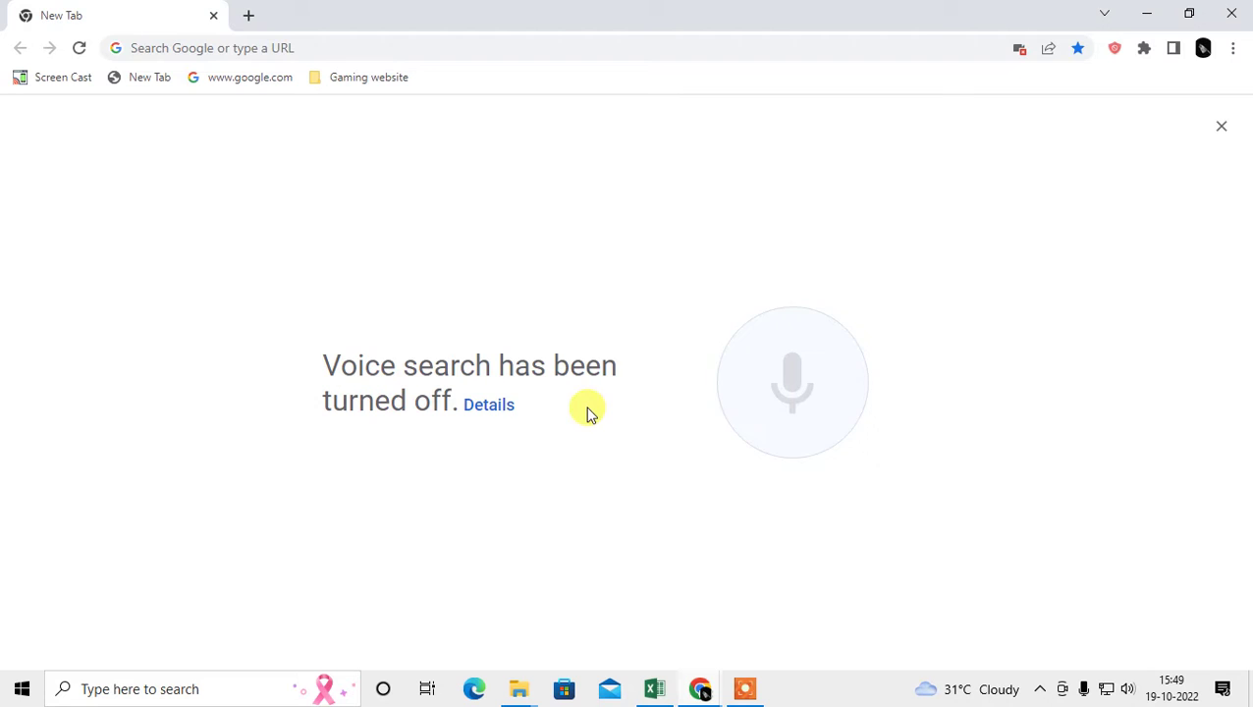
left_click(490, 404)
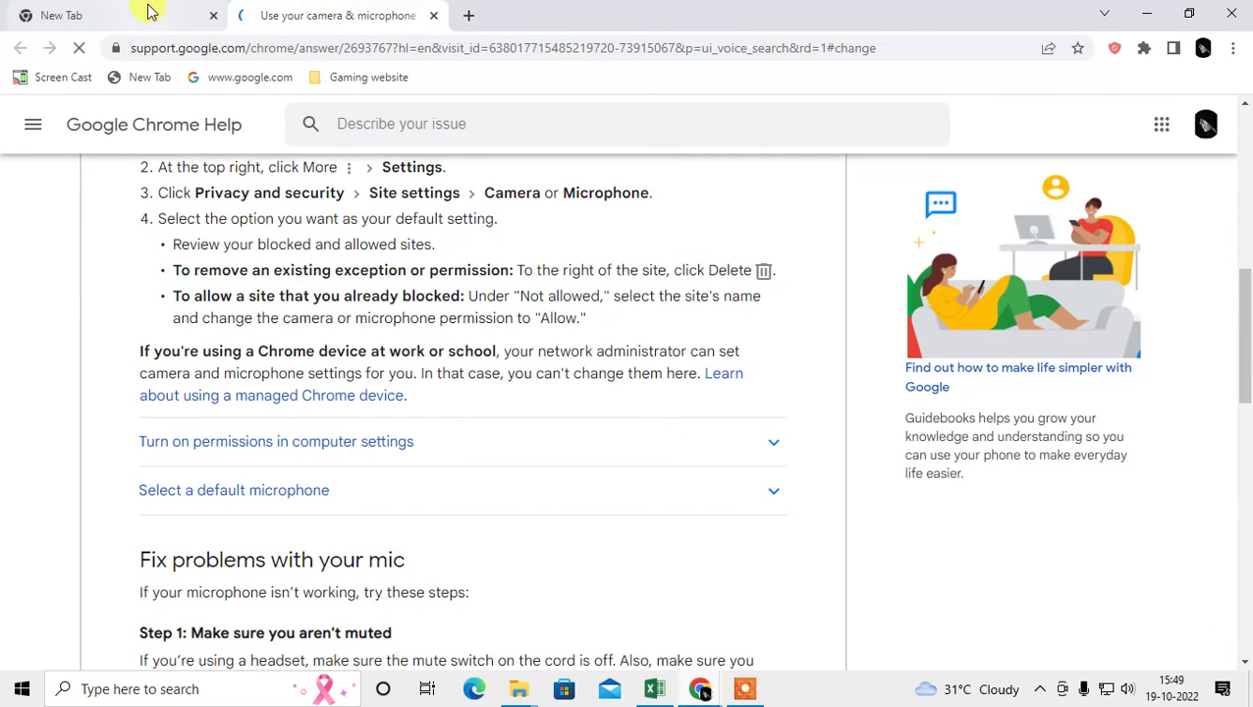
Read the help steps for changing a site's microphone permissions, then close the help article.
scroll(322, 294, "up", 3)
scroll(263, 395, "down", 1)
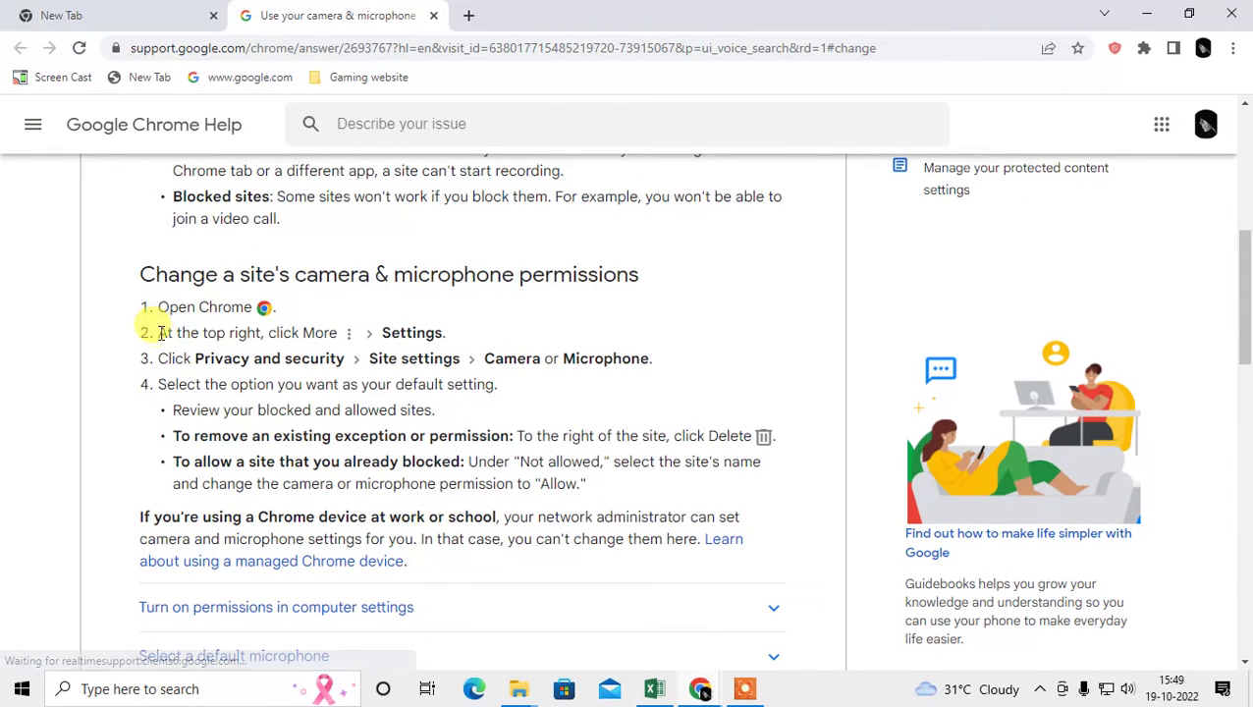
scroll(272, 386, "down", 1)
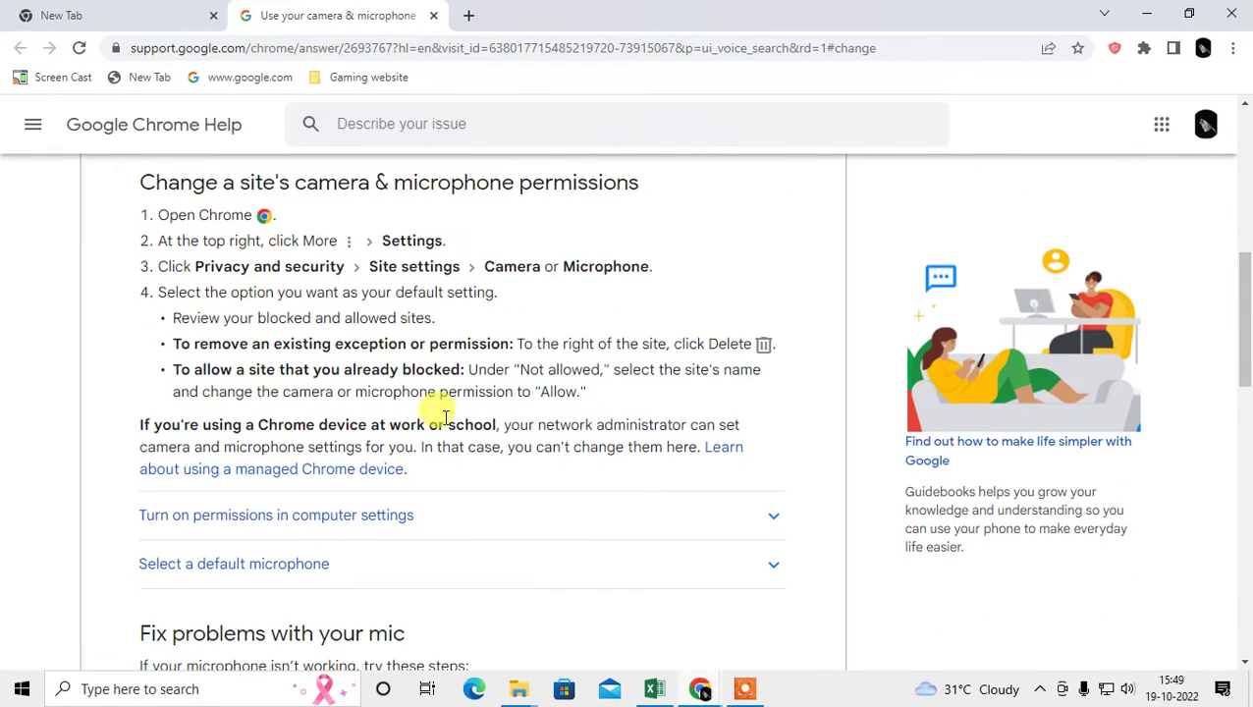
scroll(439, 408, "up", 1)
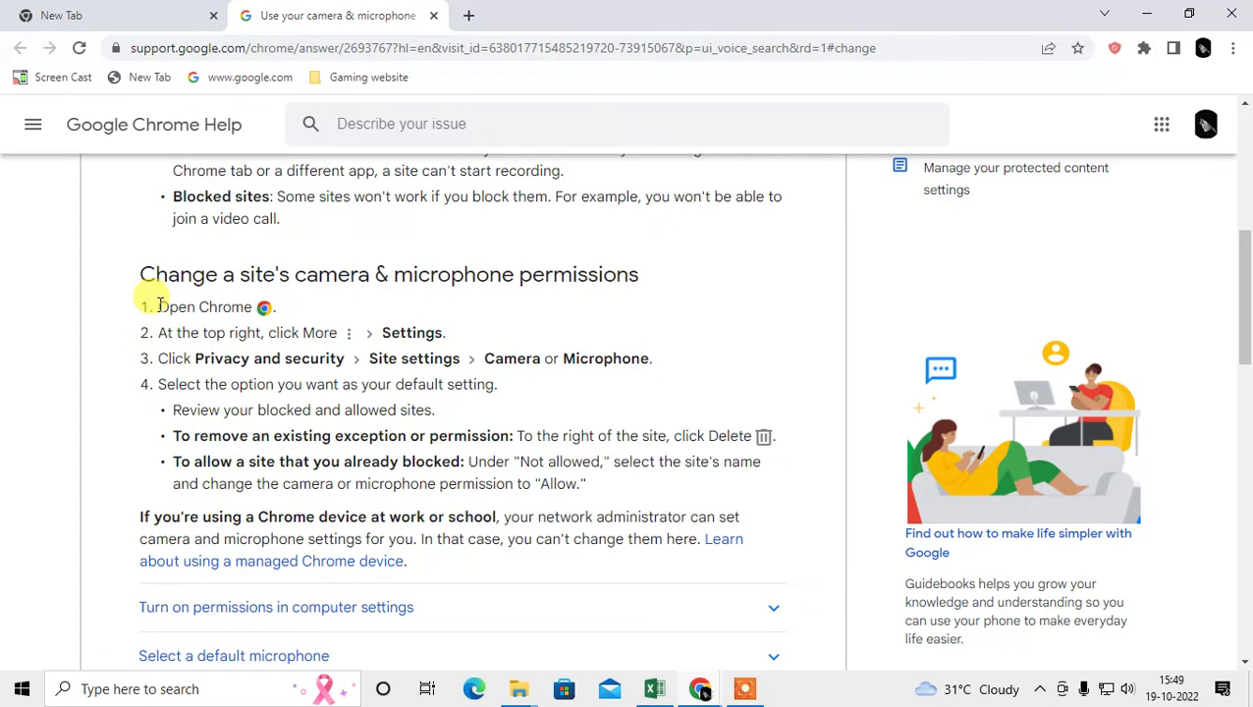
left_click_drag(158, 305, 553, 358)
left_click(292, 332)
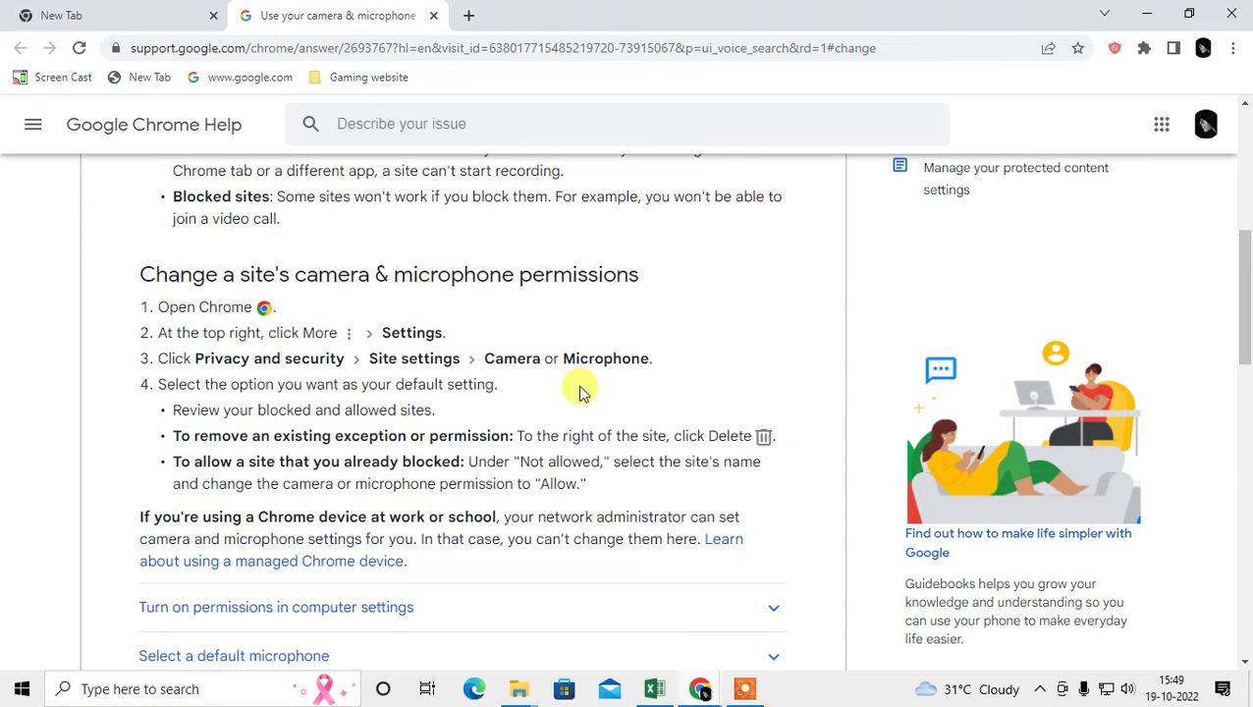
scroll(570, 437, "down", 1)
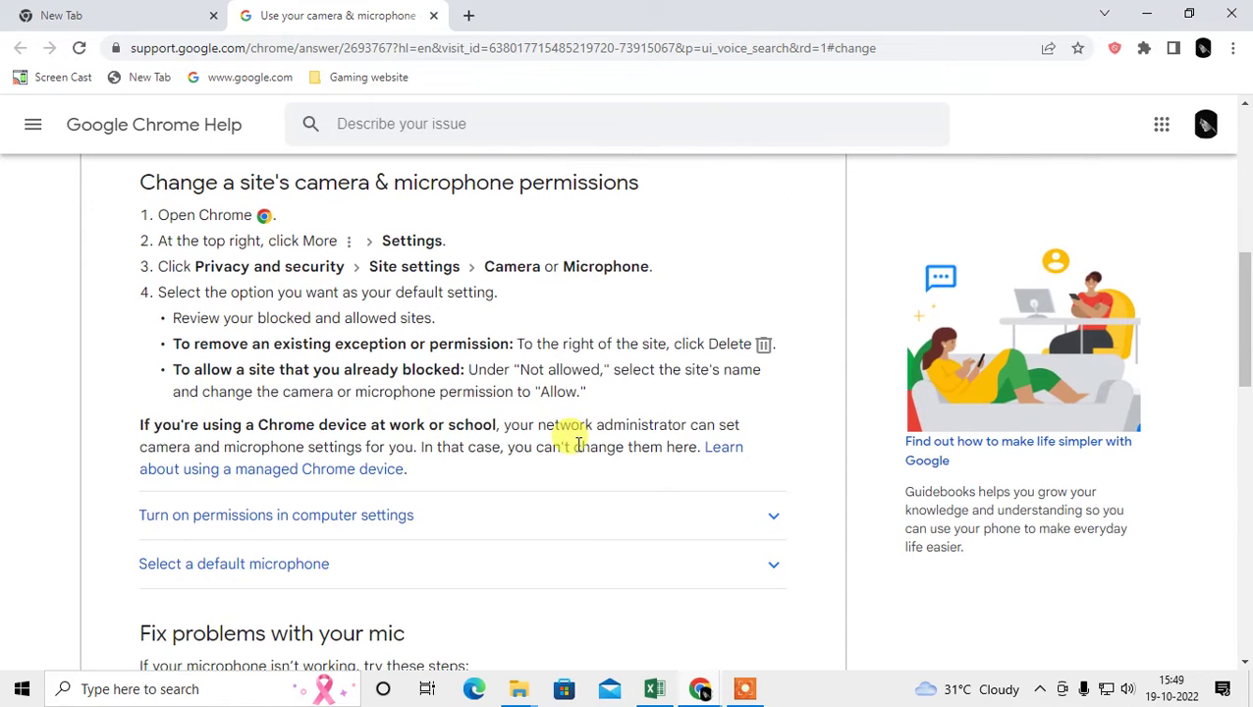
left_click(434, 16)
Go to Chrome Settings > Privacy and security > Site settings.
left_click(1235, 48)
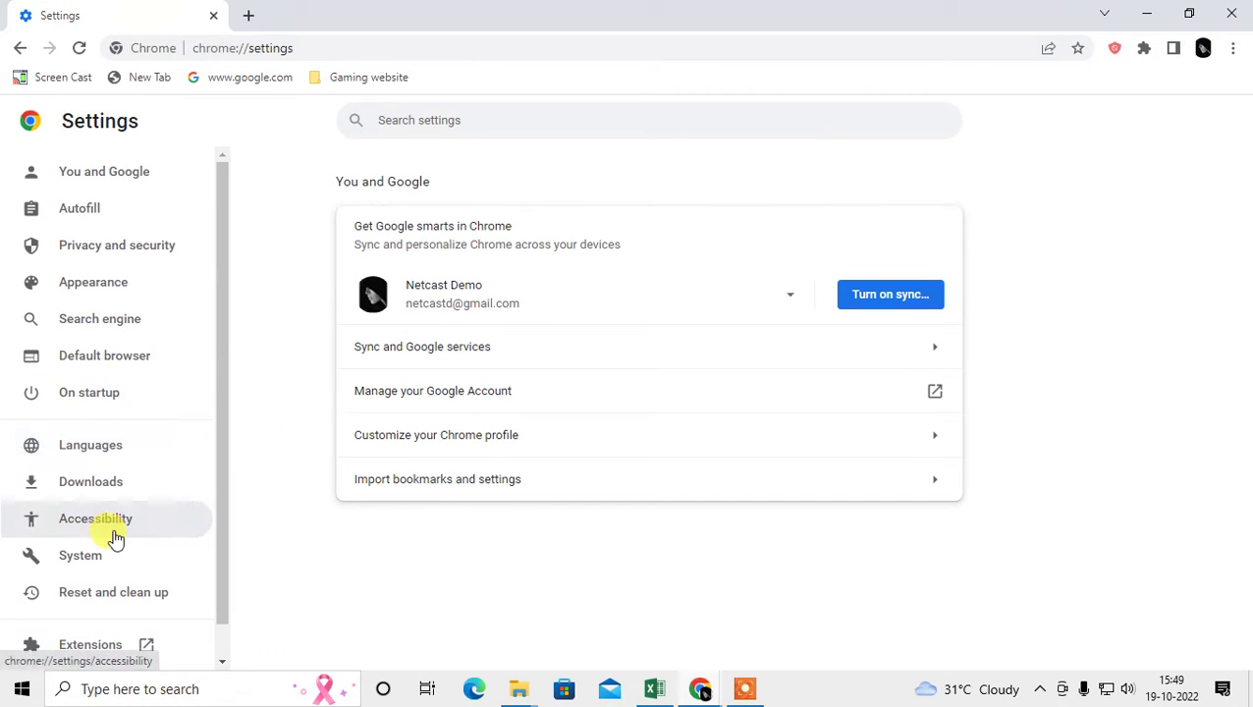
scroll(138, 531, "down", 1)
scroll(162, 442, "up", 1)
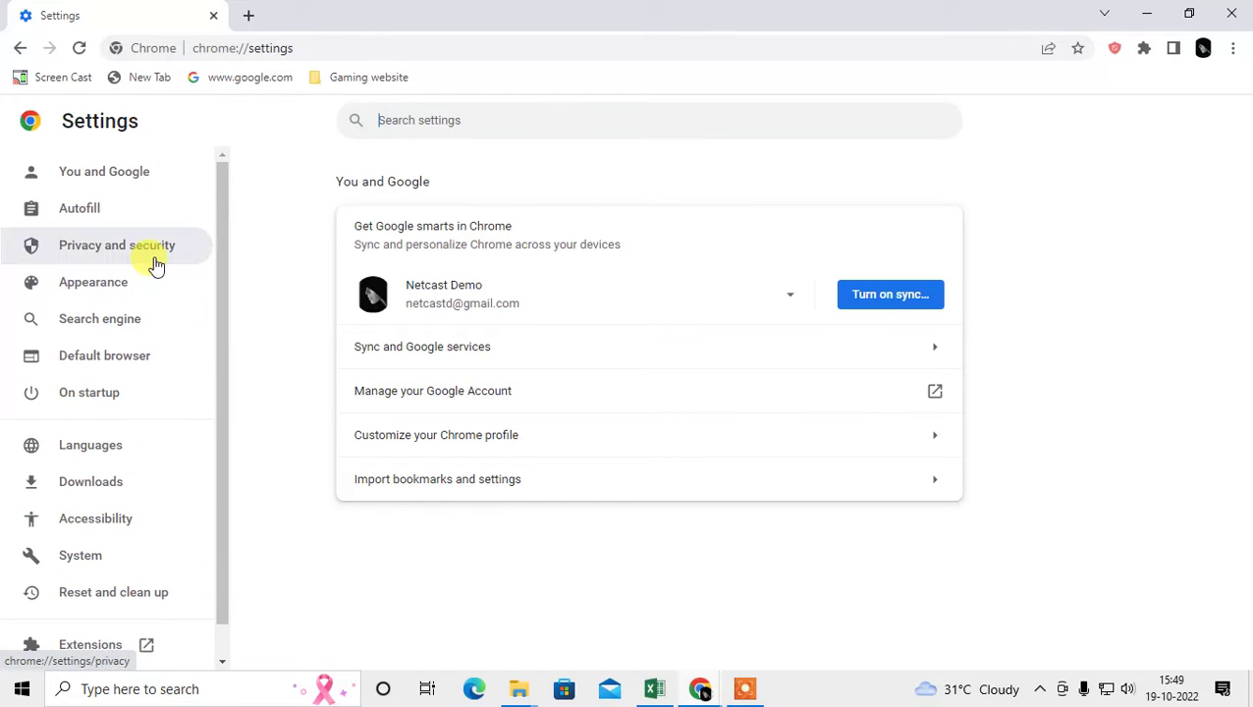
left_click(154, 261)
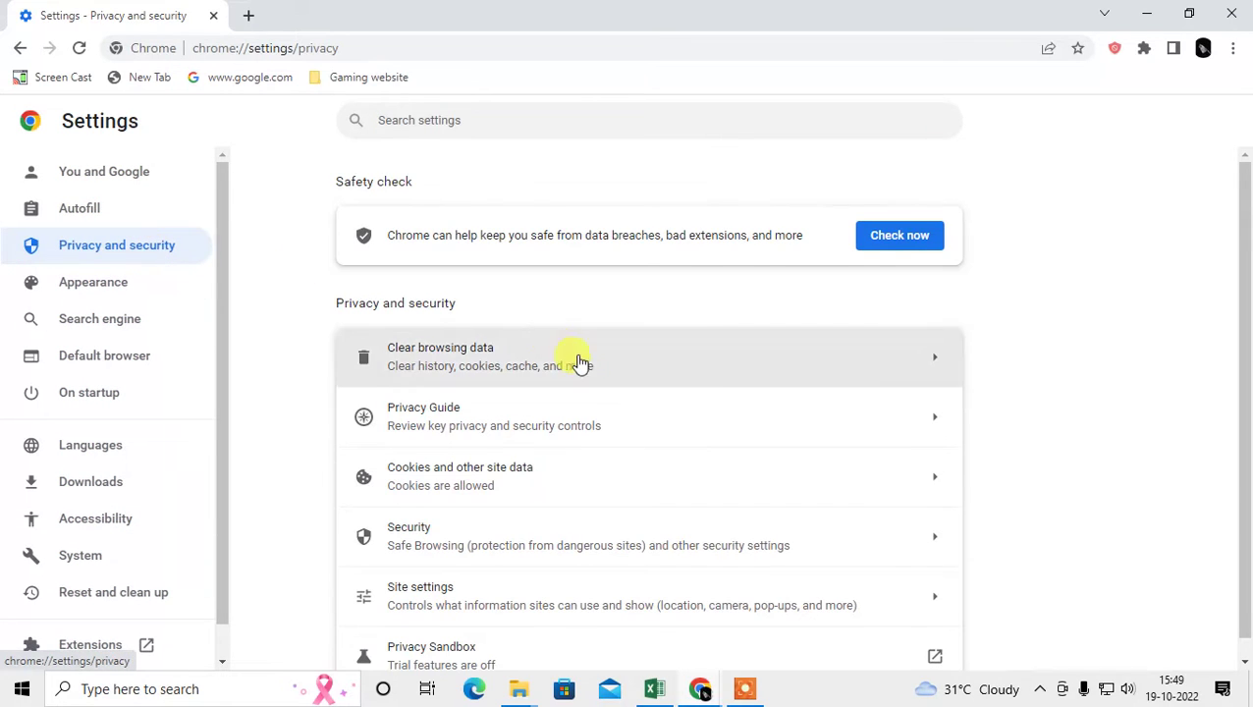
scroll(599, 383, "down", 1)
left_click(437, 592)
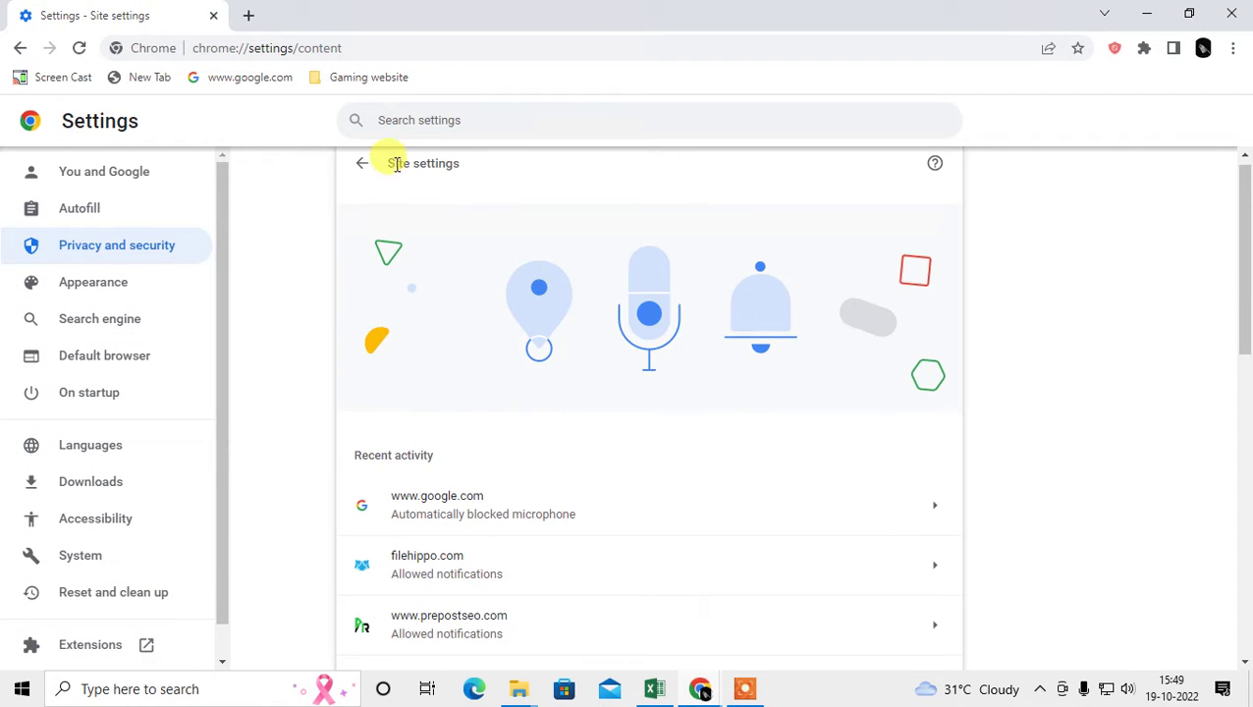
Open the Microphone permission settings, showing google.com blocked.
scroll(585, 437, "down", 2)
scroll(615, 451, "down", 3)
scroll(611, 451, "down", 1)
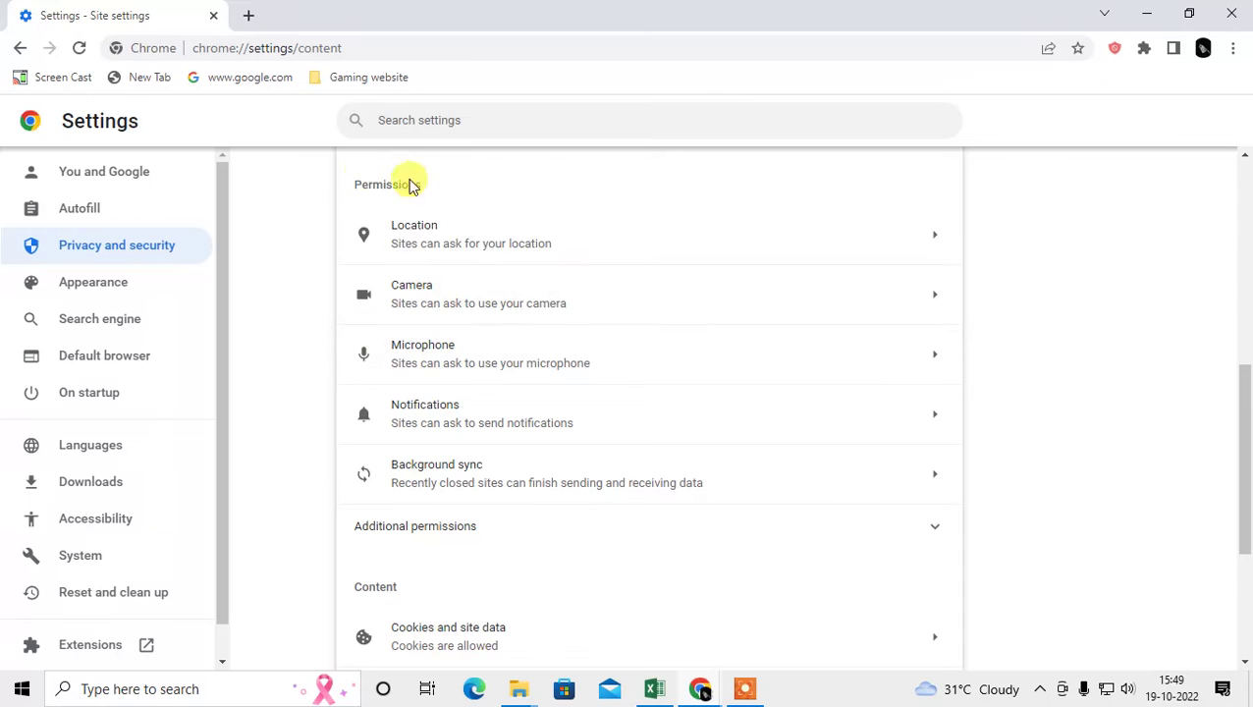
left_click(500, 377)
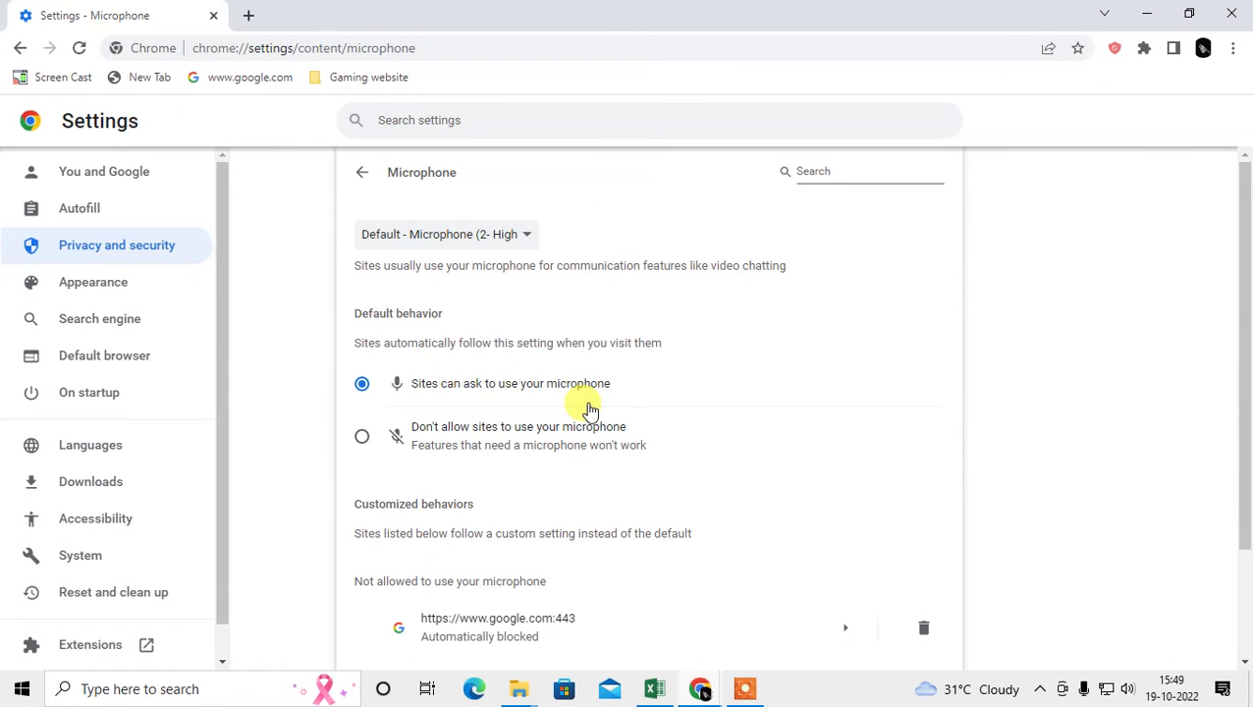
left_click(524, 238)
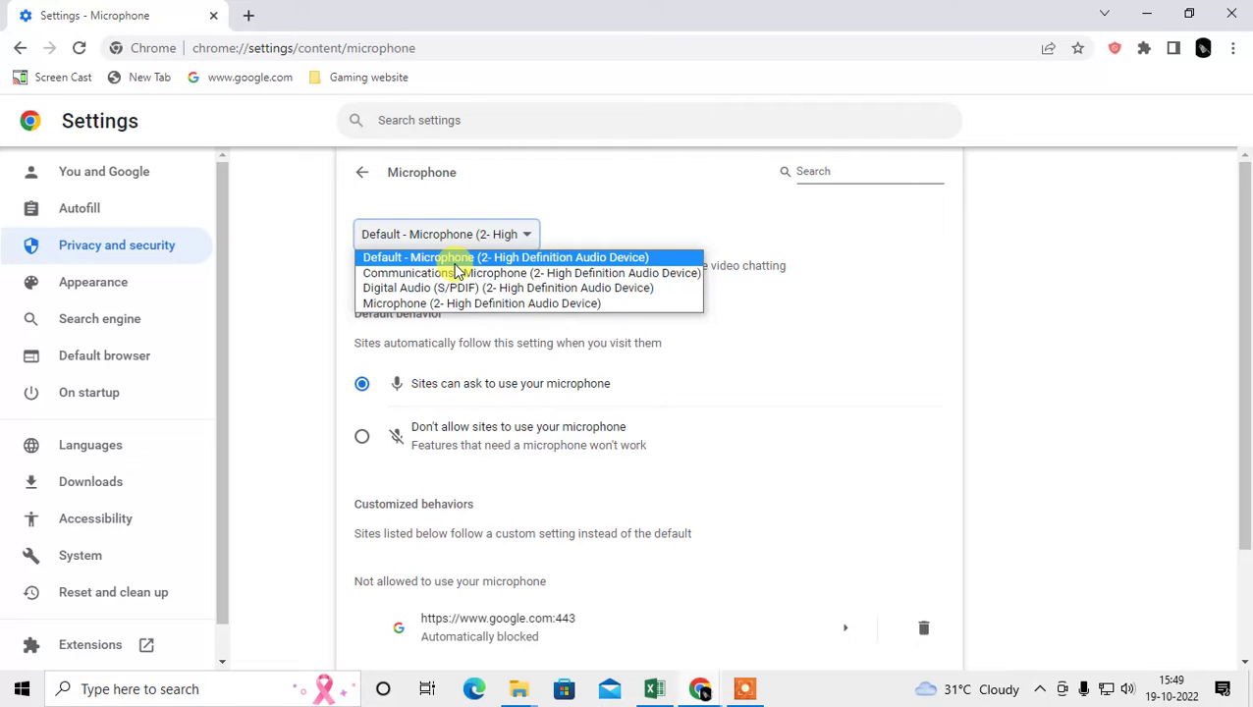
left_click(591, 191)
left_click(525, 235)
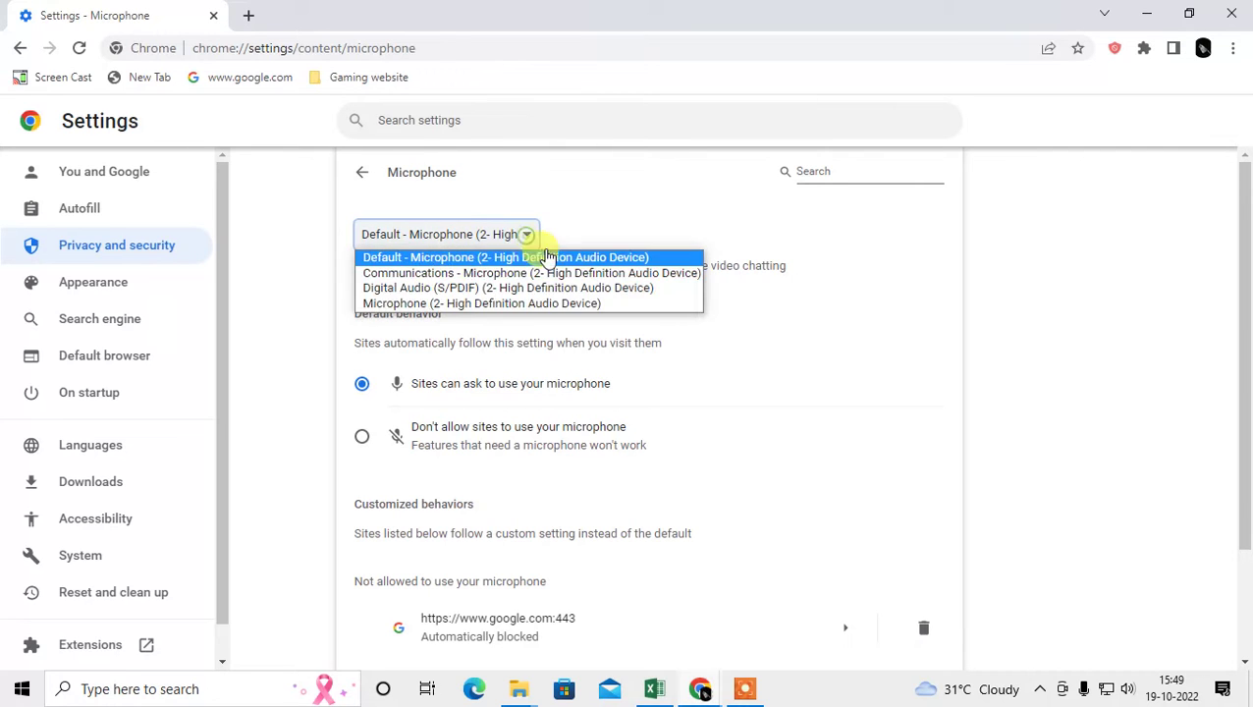
left_click(575, 193)
scroll(648, 314, "down", 1)
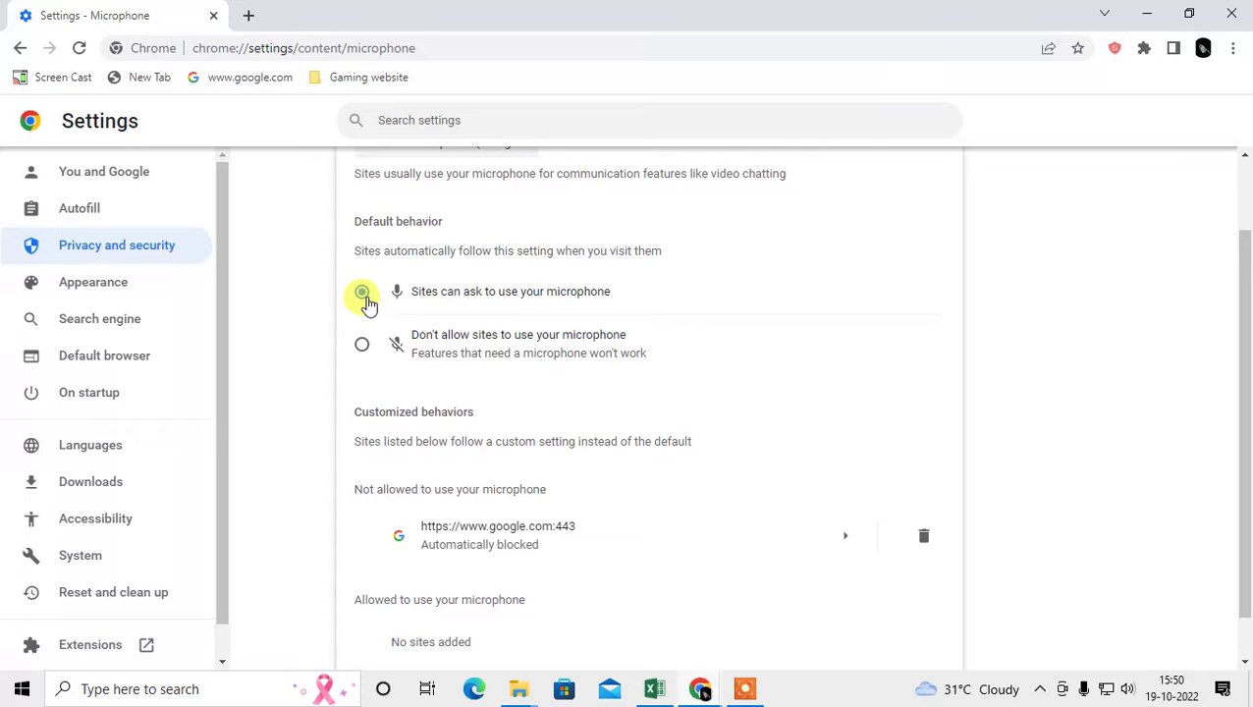
Remove google.com from the blocked microphone sites, leaving 'No sites added' in the lists.
scroll(686, 358, "down", 1)
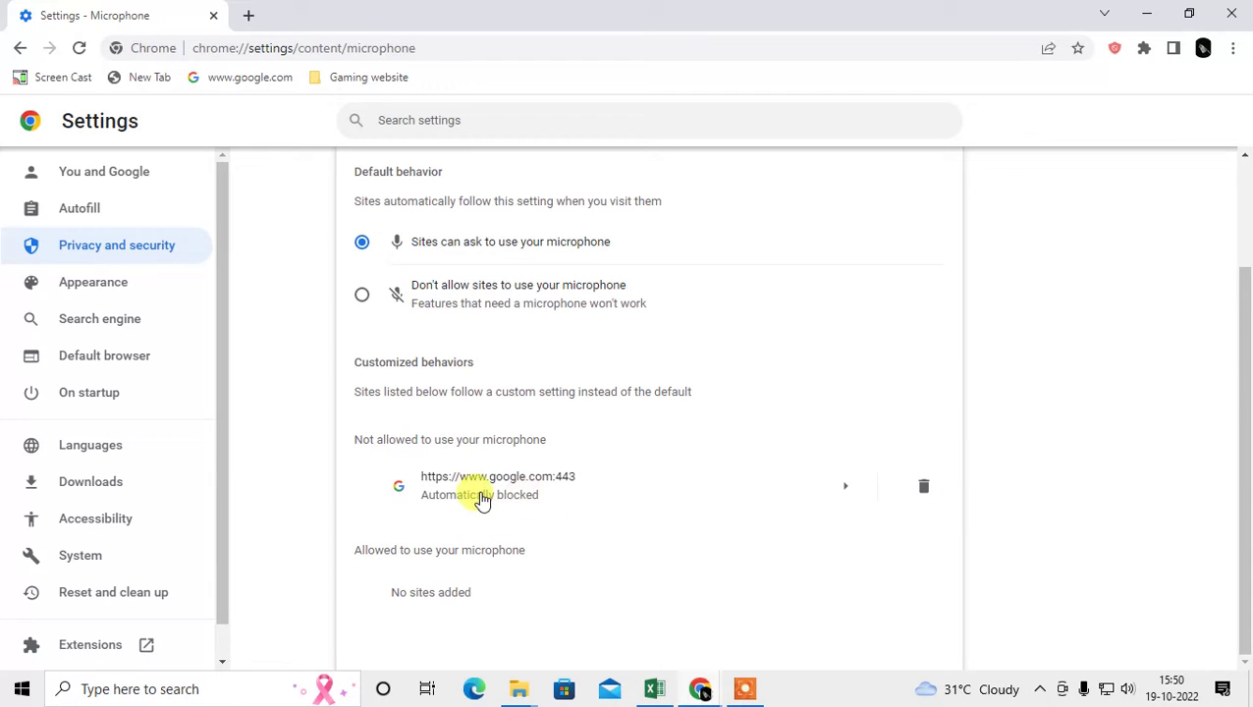
left_click(924, 487)
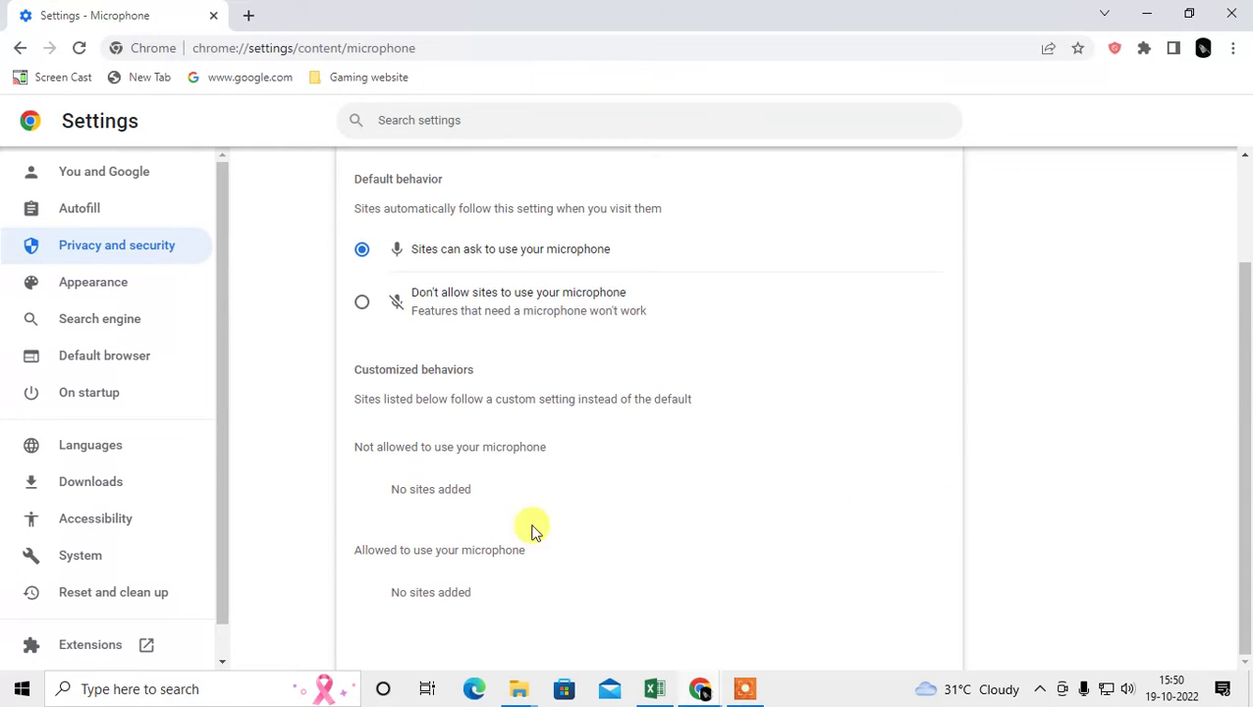
left_click_drag(357, 447, 593, 458)
left_click(455, 487)
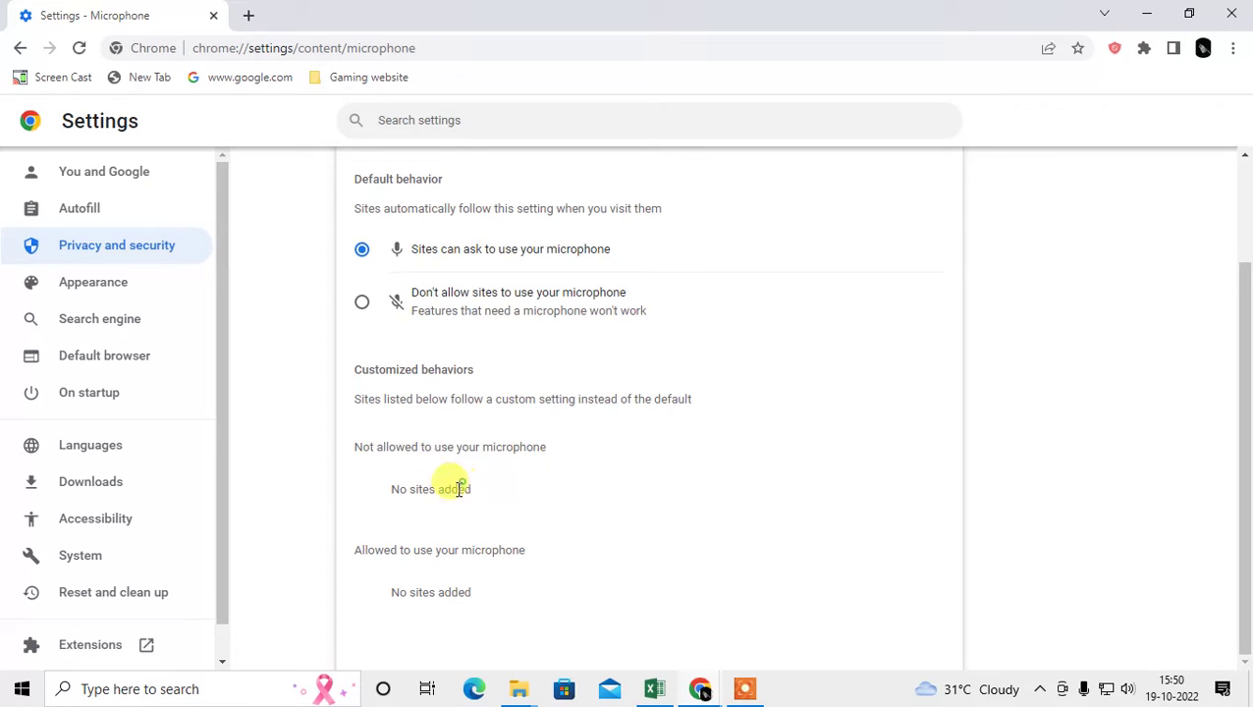
left_click_drag(400, 496, 466, 506)
left_click(433, 506)
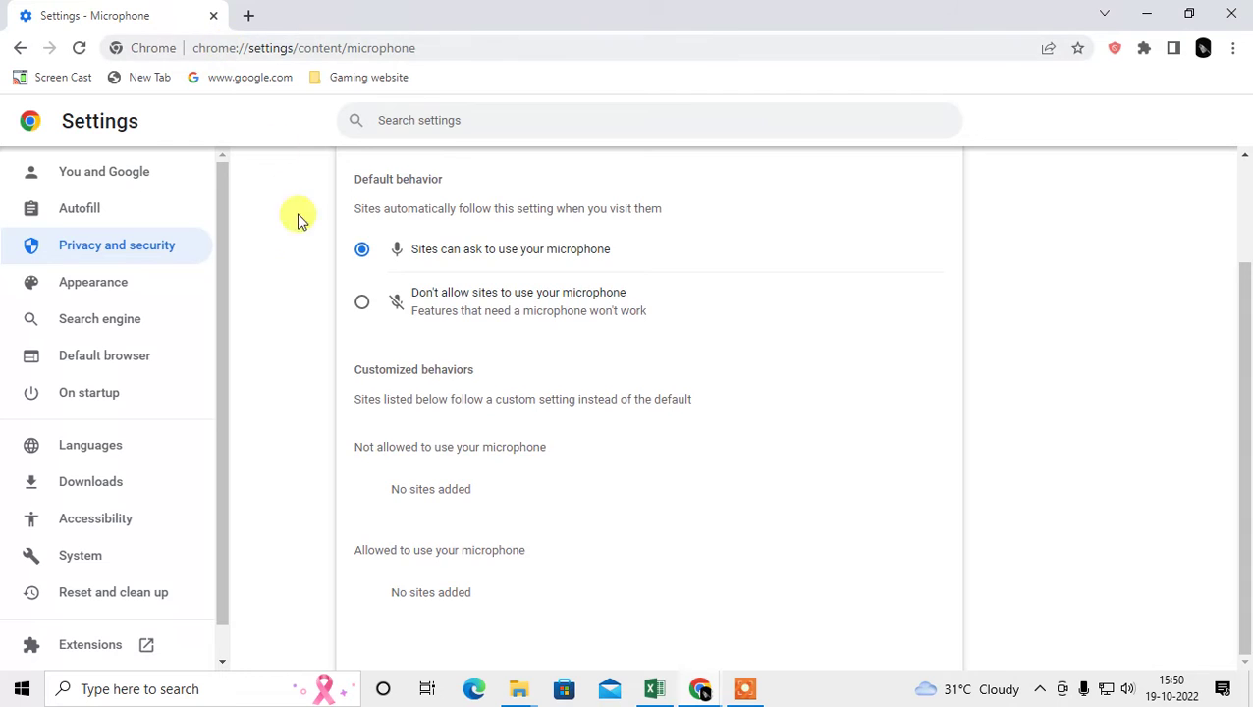
scroll(279, 226, "up", 2)
Load google.com by entering 'goo' in the address bar.
left_click(247, 16)
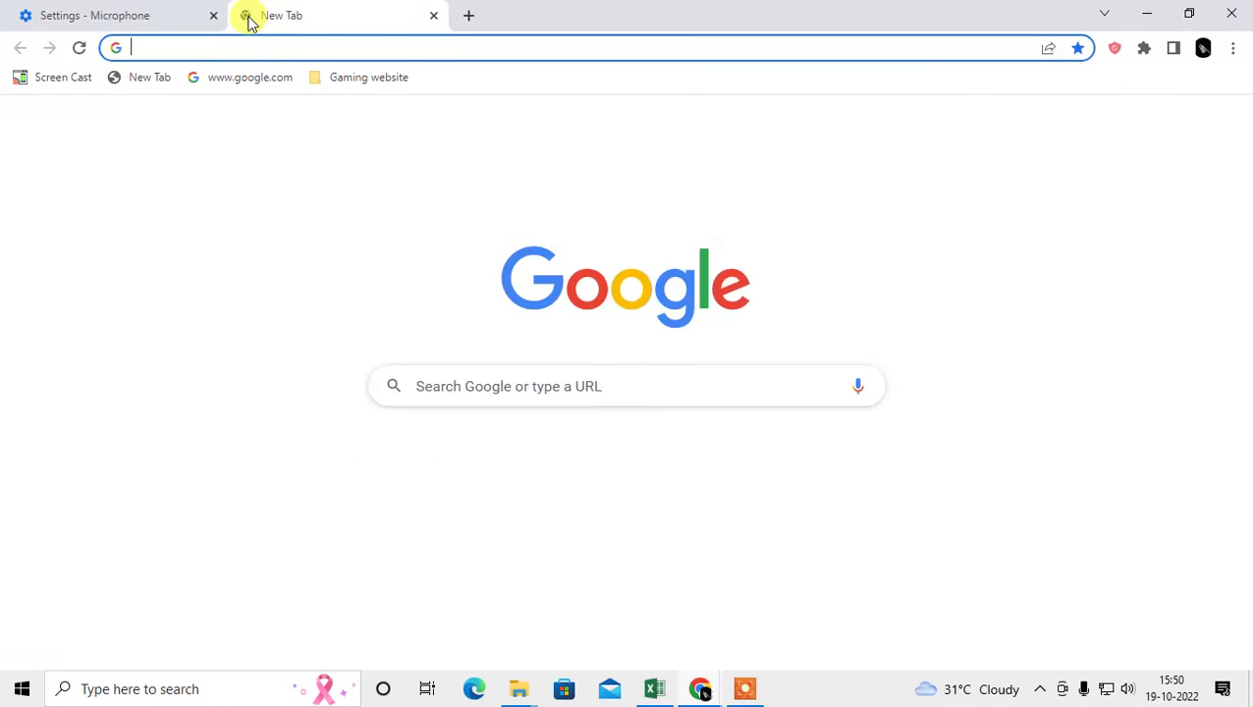
type("goo")
key("Return")
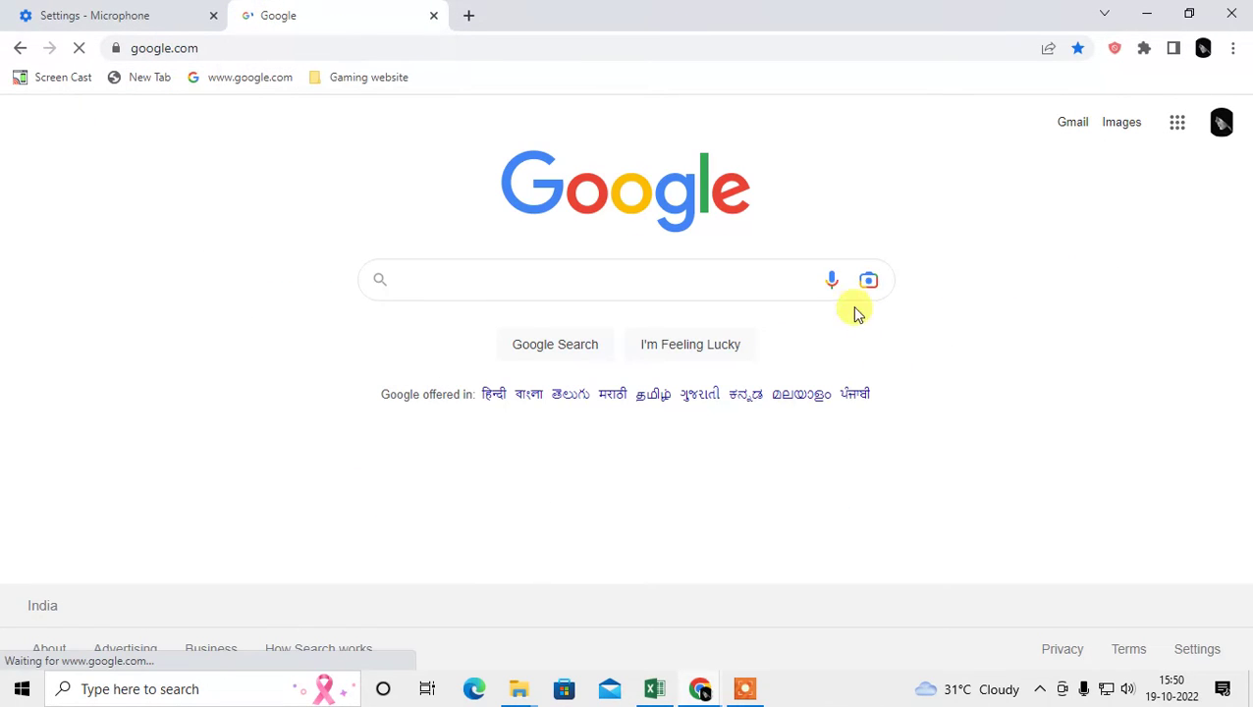
Block Google's microphone request and dismiss the 'voice search turned off' screen.
left_click(834, 285)
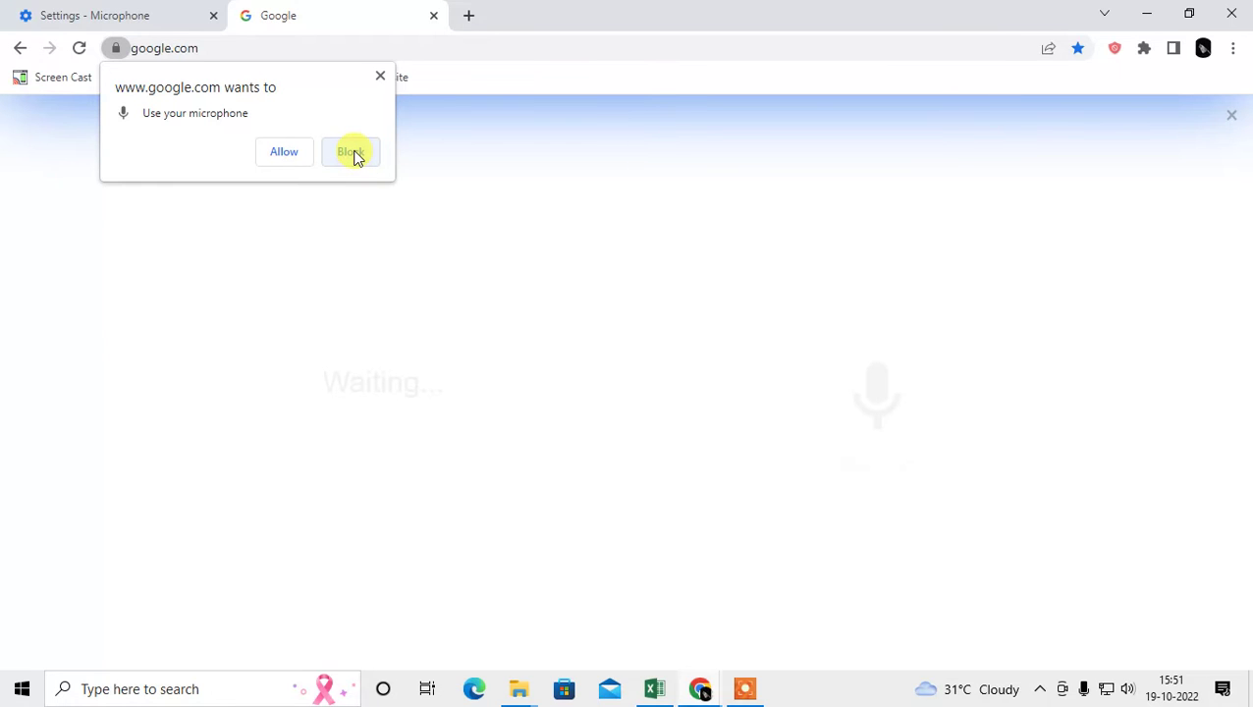
left_click(356, 155)
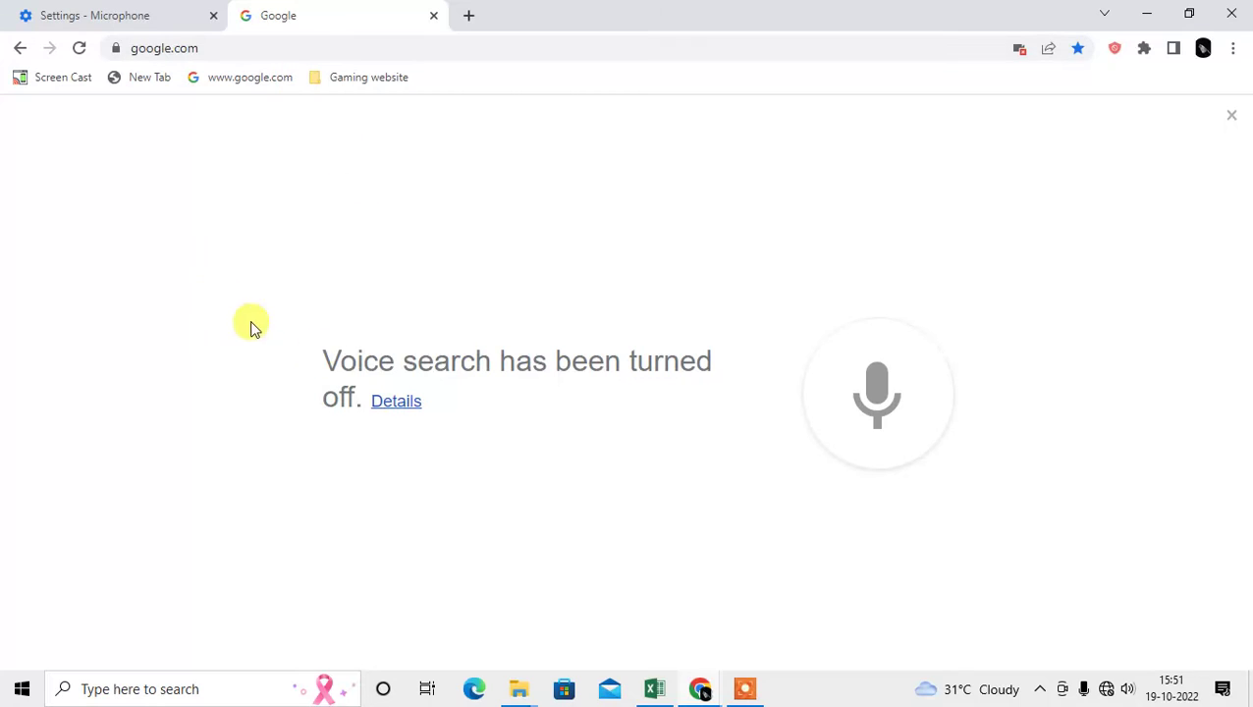
left_click(358, 422)
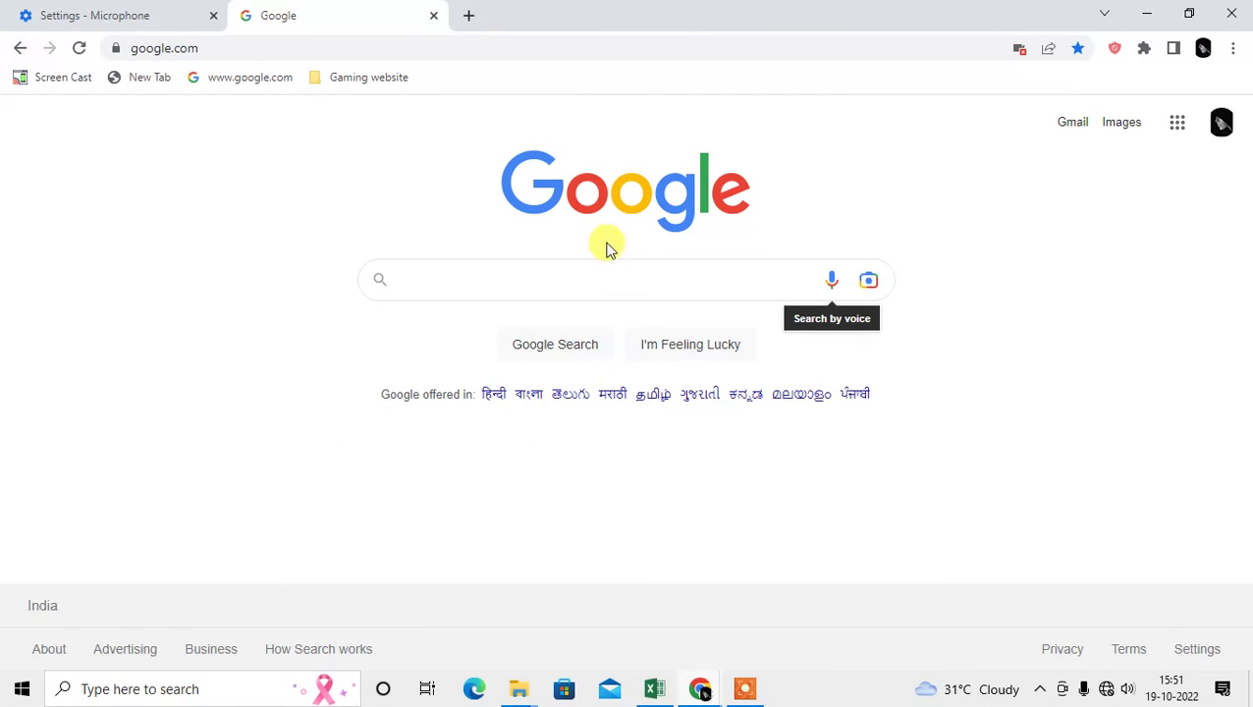
left_click(834, 282)
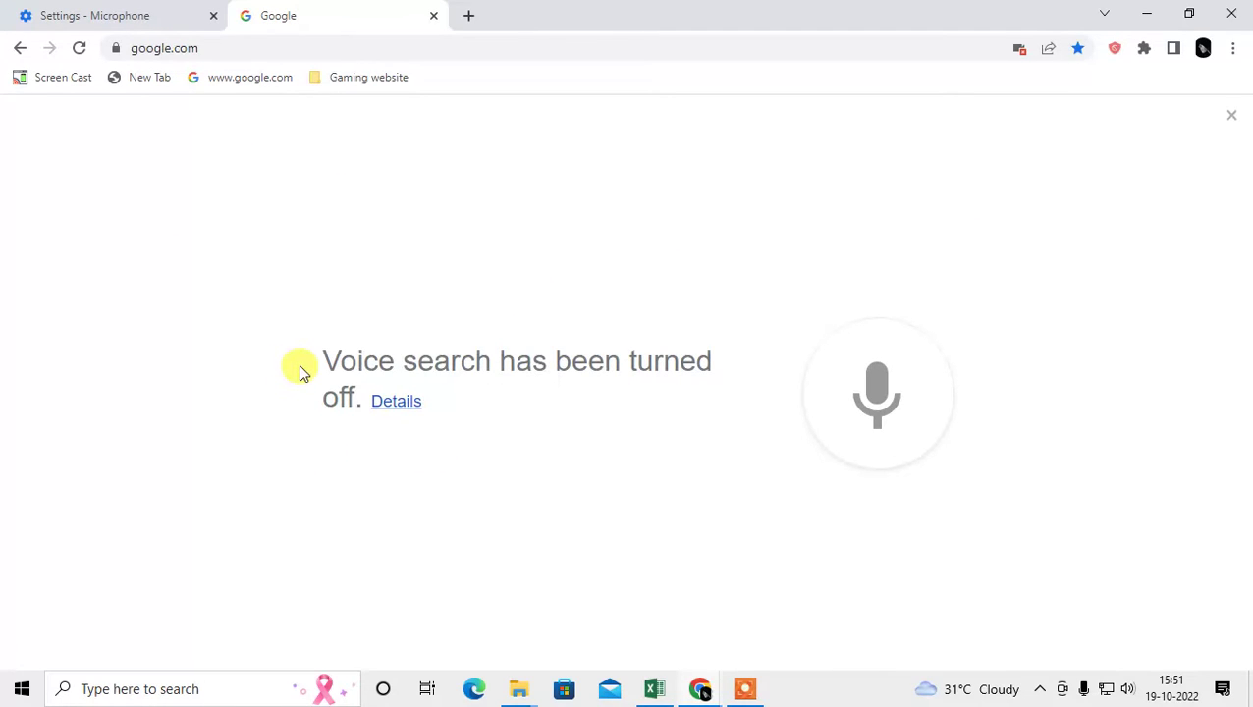
left_click(1017, 96)
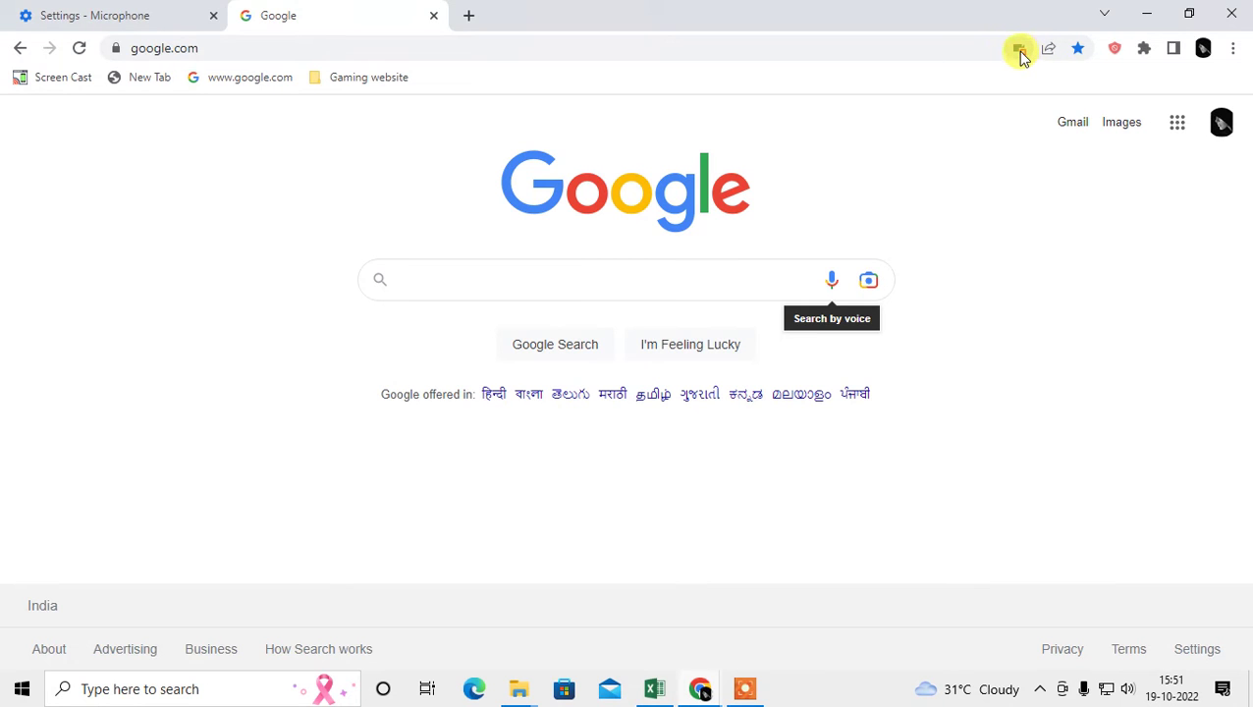
left_click(1019, 51)
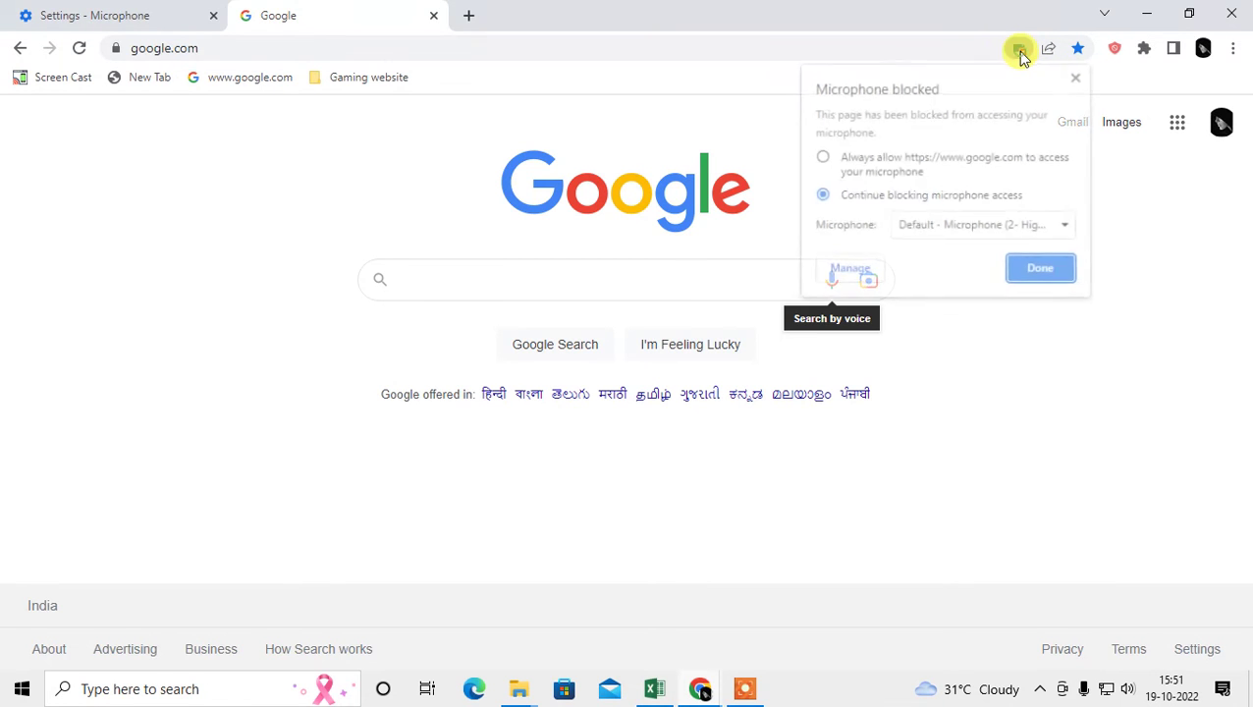
left_click(821, 157)
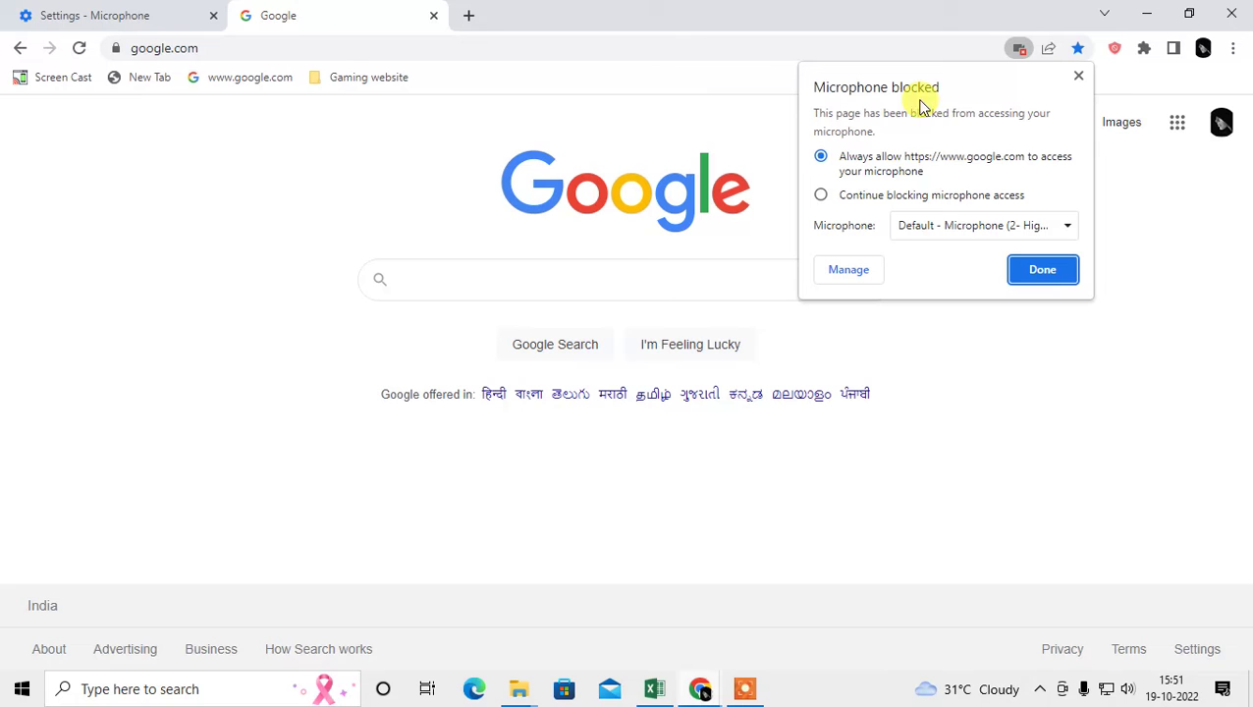
left_click(1045, 272)
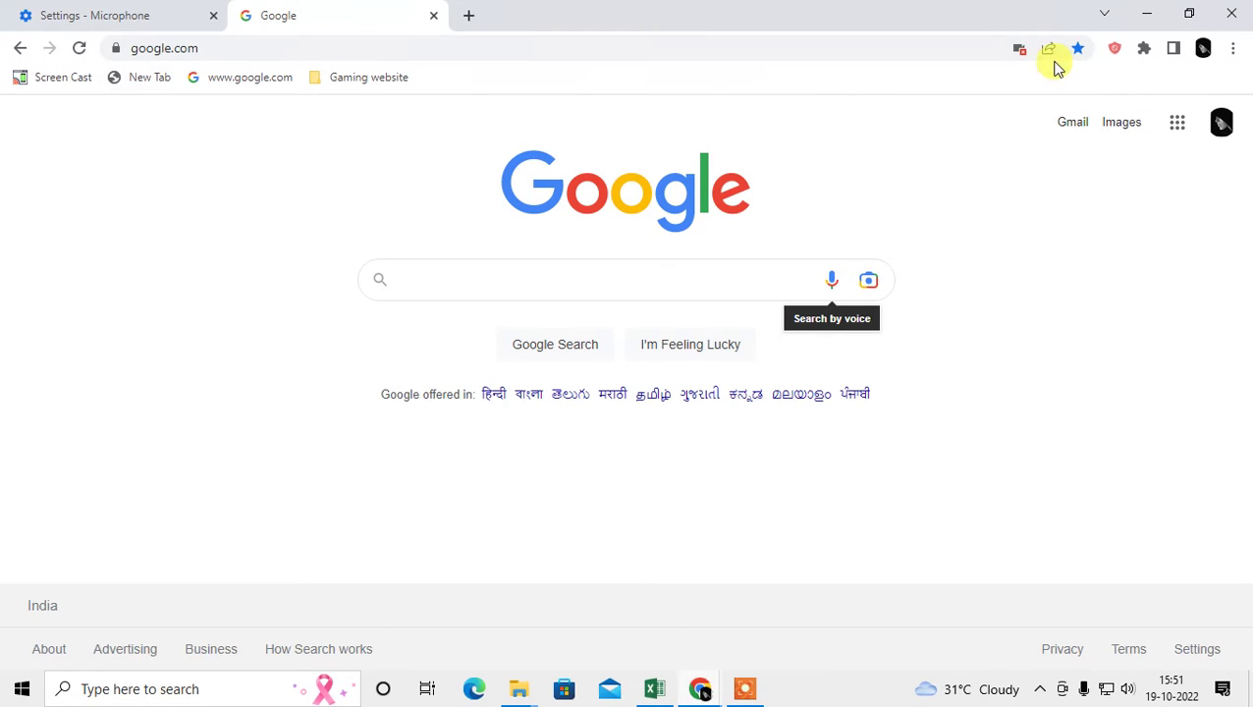
Keep the default microphone device and start a Google voice search.
left_click(1019, 51)
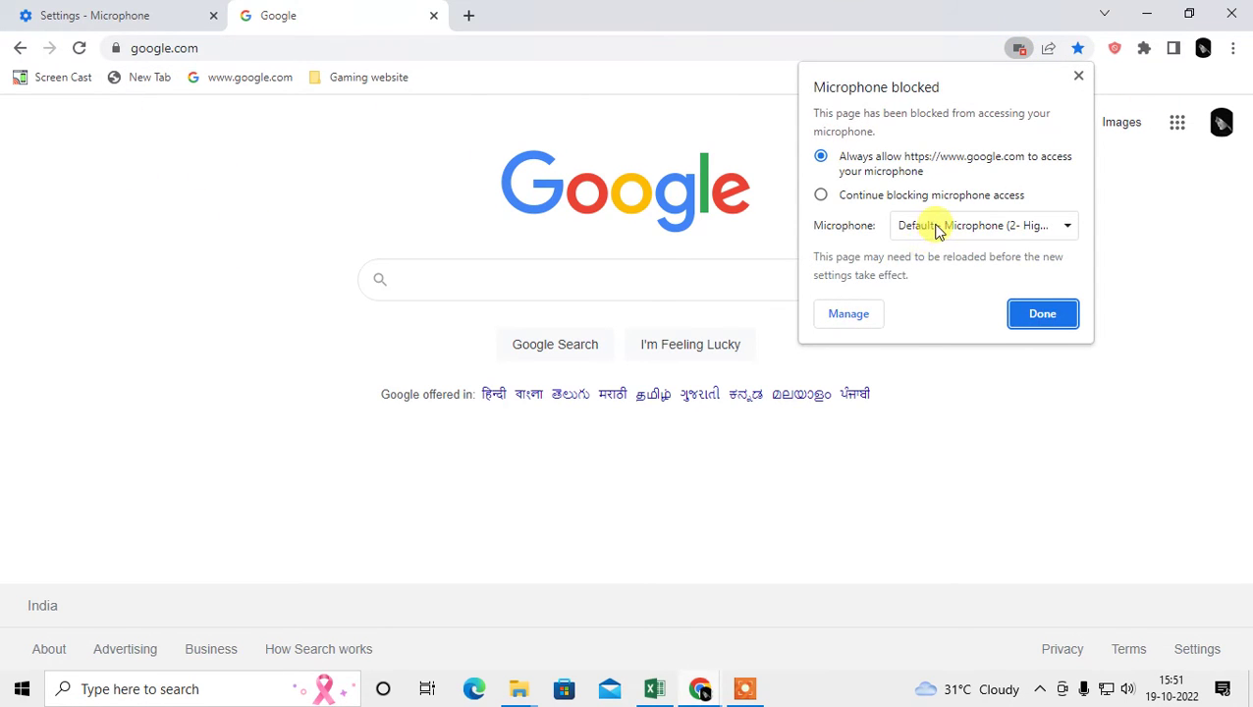
left_click(938, 228)
left_click(853, 247)
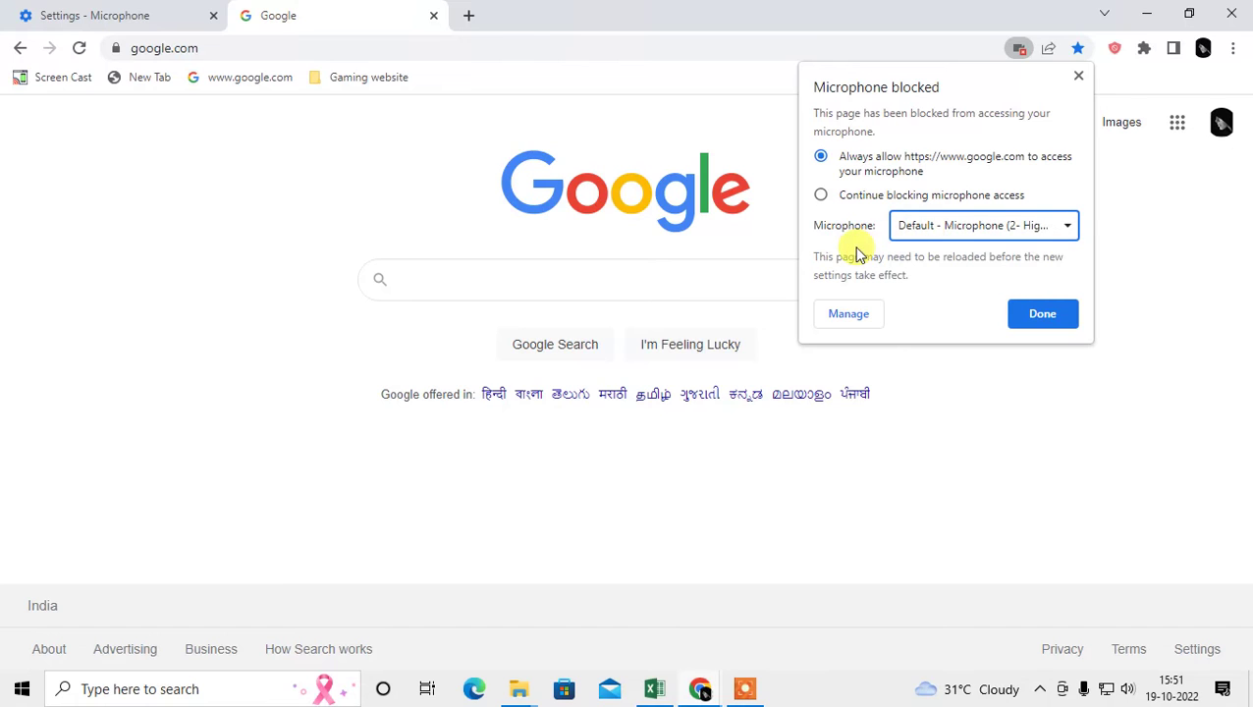
left_click(1016, 310)
left_click(832, 281)
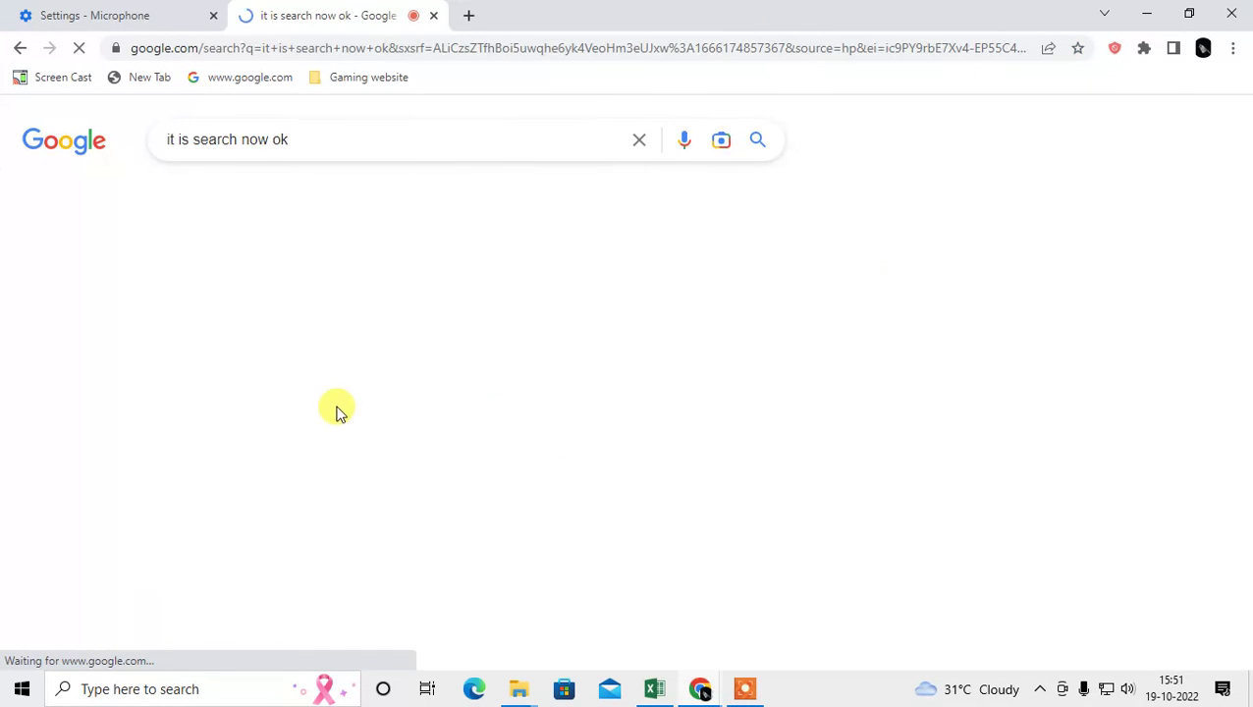
Run two more spoken Google queries, the latest returning results for 'net cost on my pics on'.
left_click(684, 147)
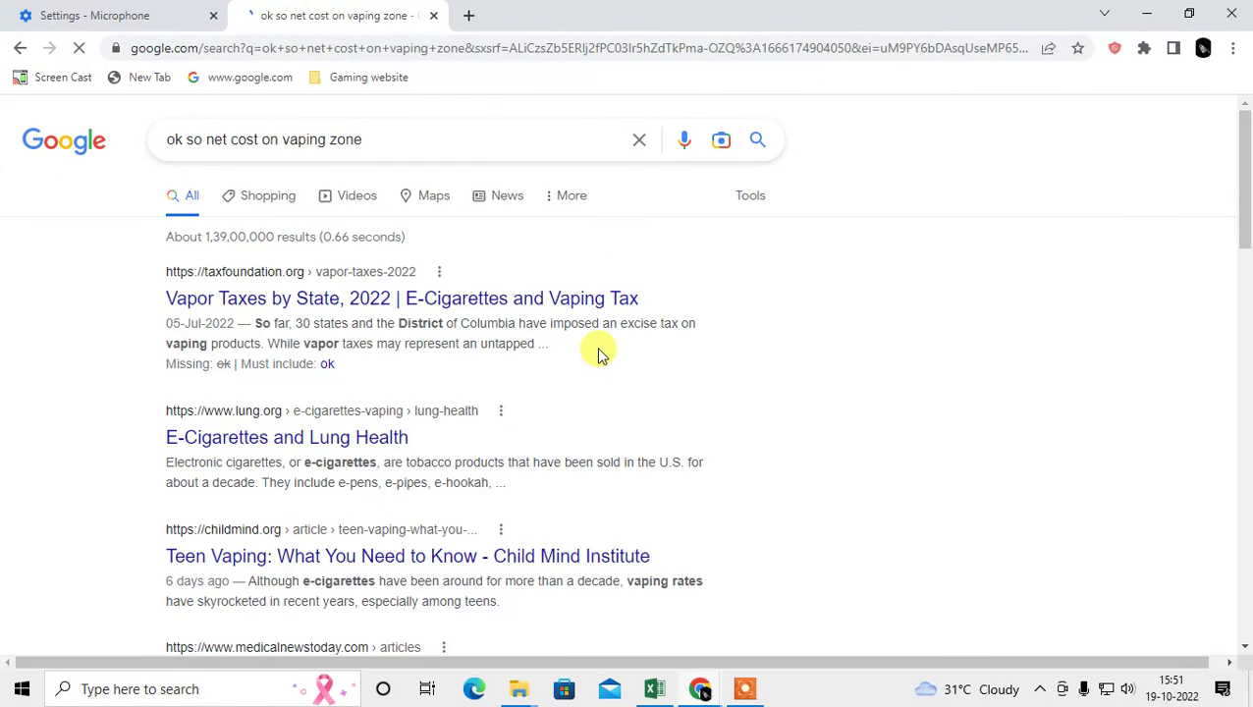
left_click(639, 140)
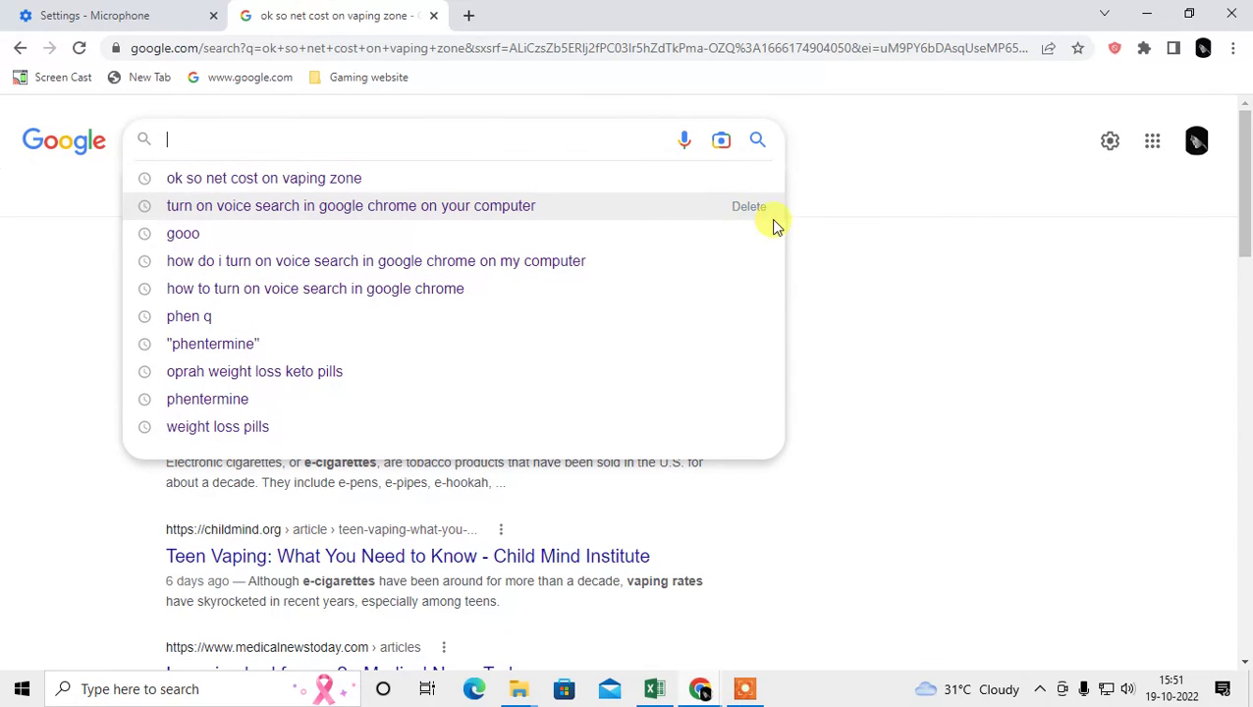
left_click(59, 143)
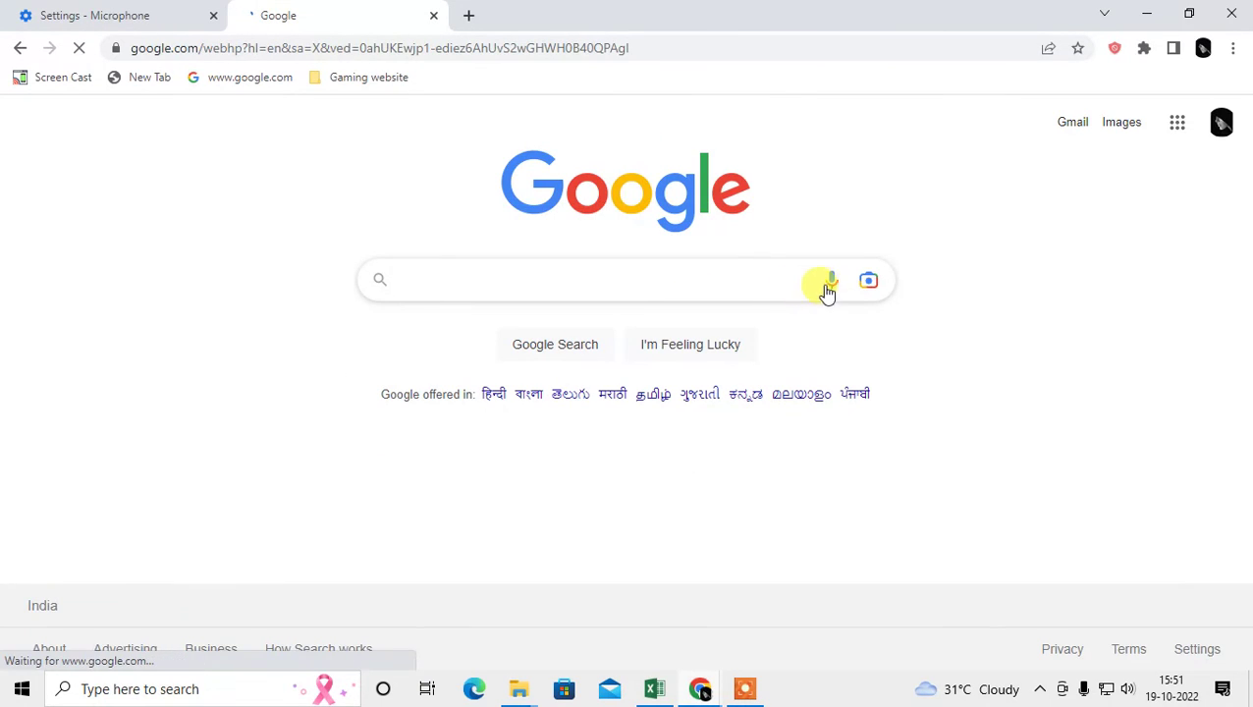
left_click(826, 282)
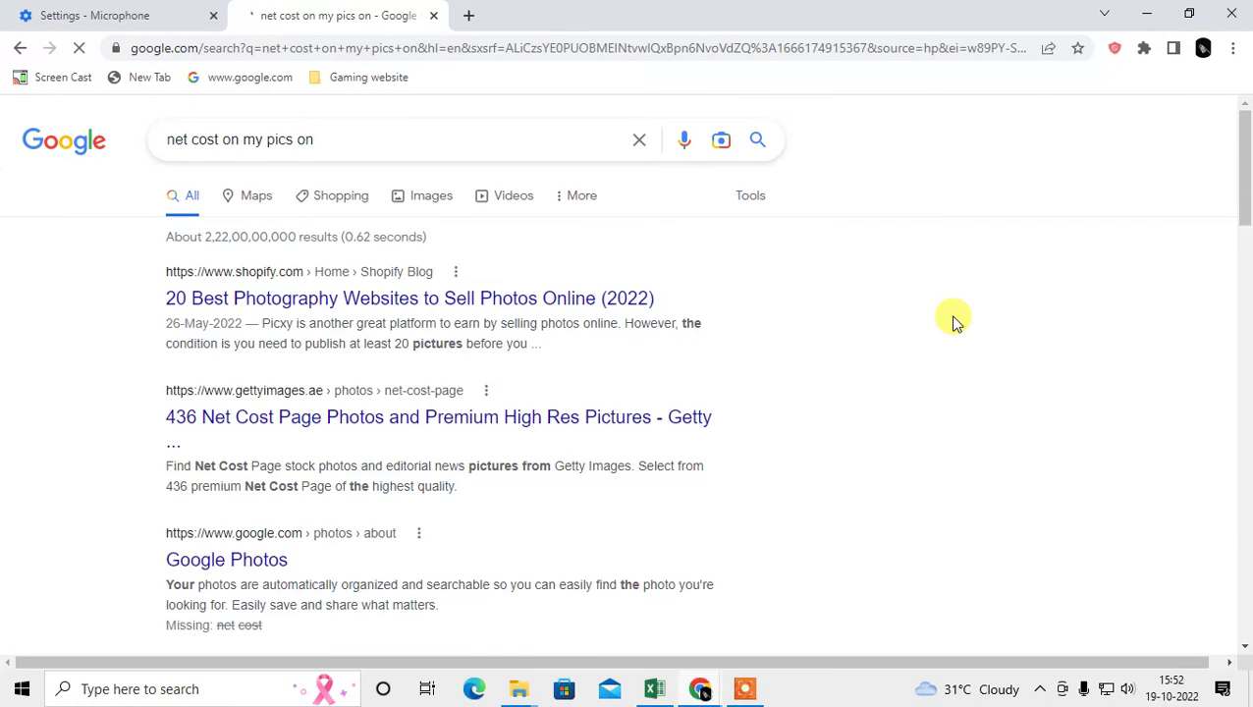
scroll(597, 400, "down", 3)
scroll(597, 400, "up", 3)
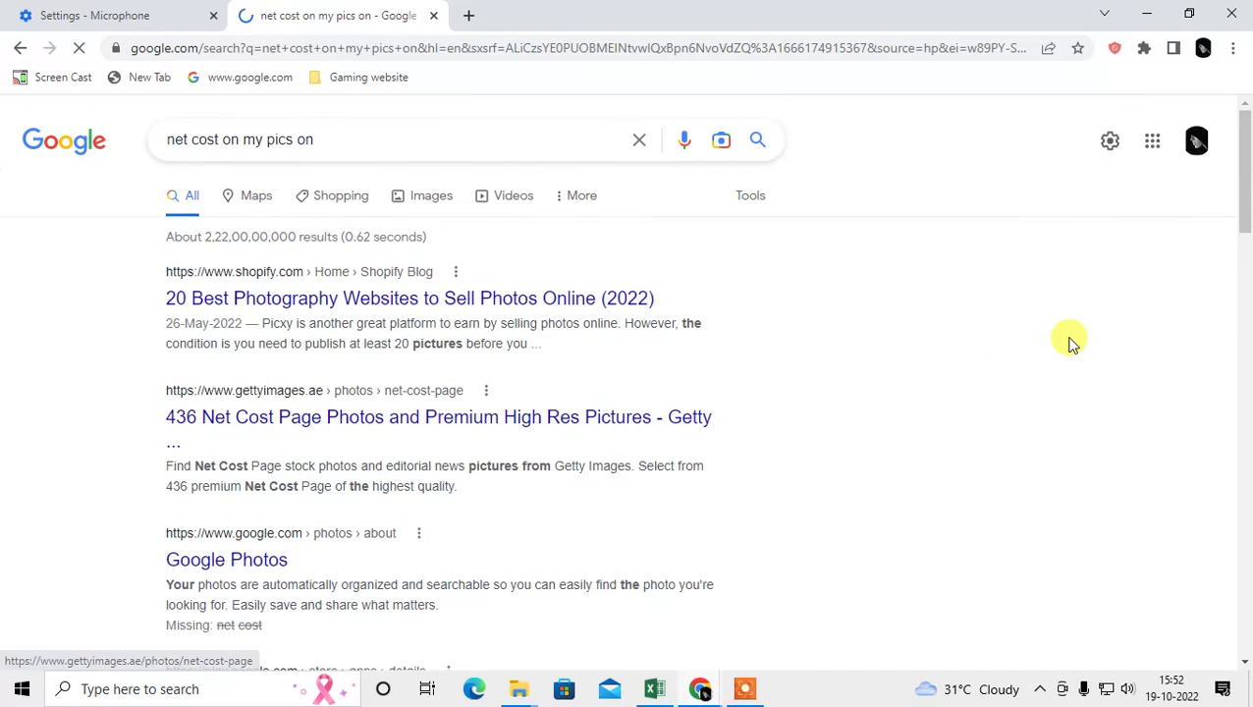